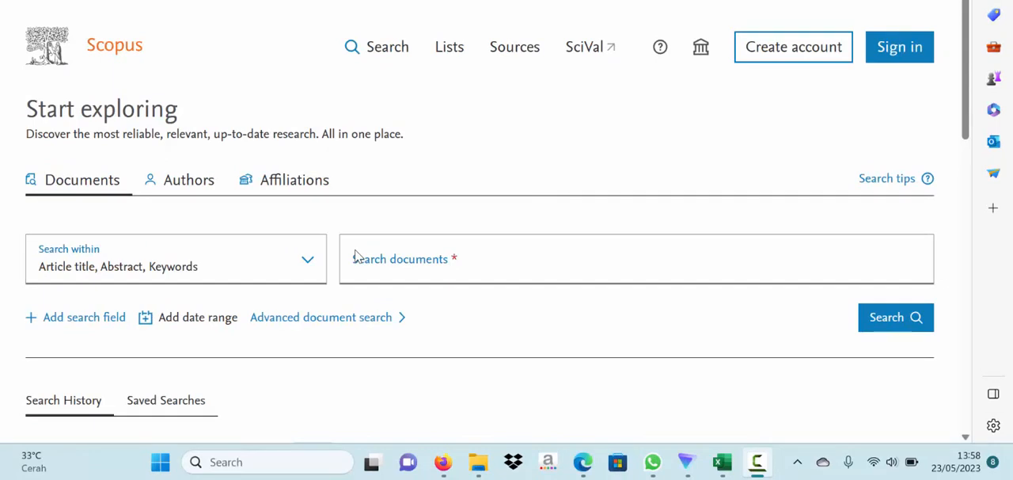
- Enter "self-efficacy mathematics" as the document search term within article title, abstract and keywords
click(446, 267)
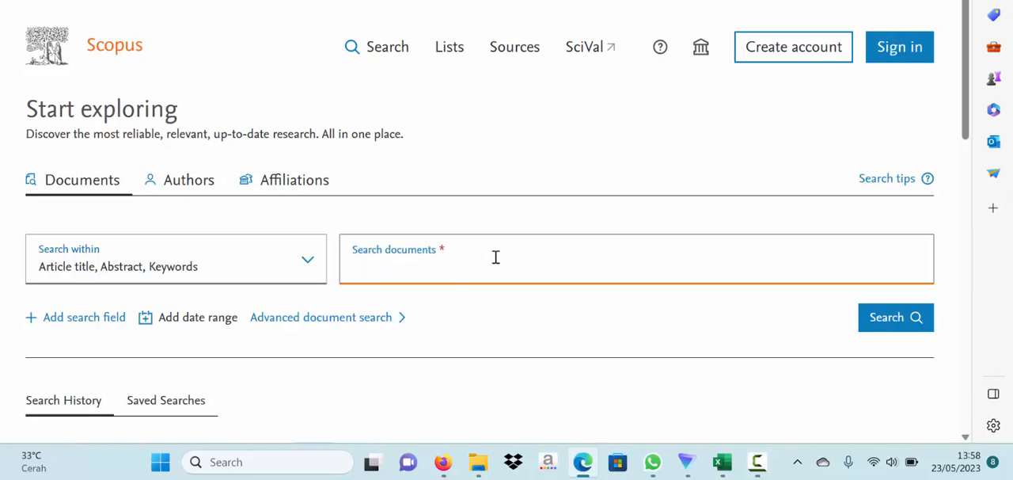
text(self-efficacy m)
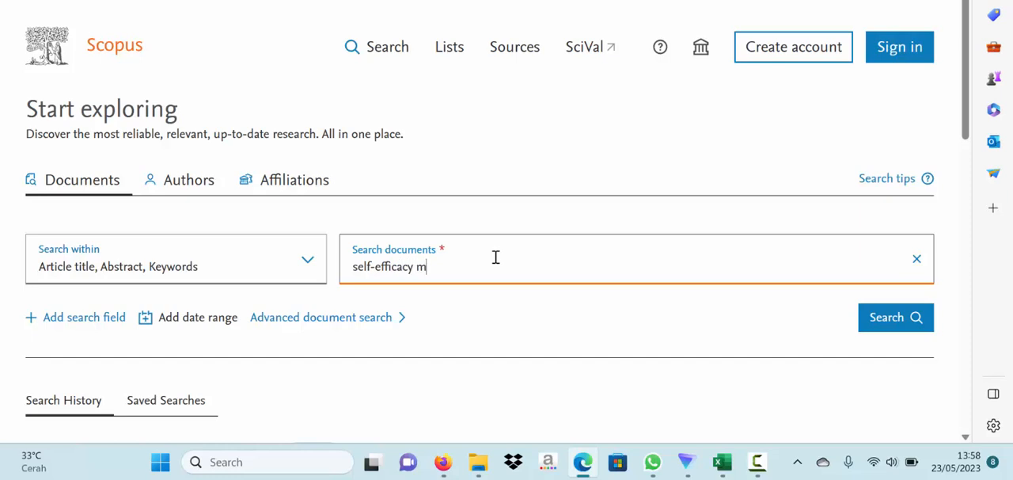
text(athematics)
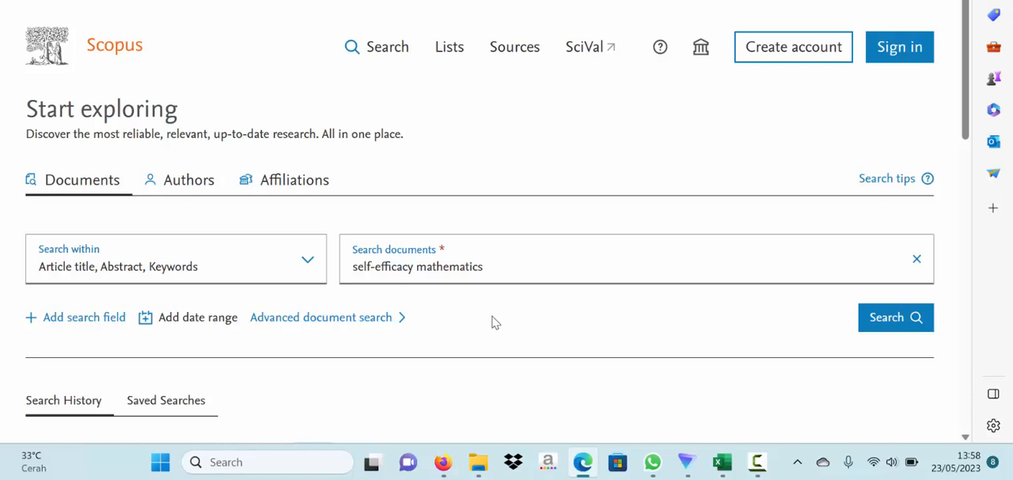
- Add a date range with publication from 2015 to the present and run the document search
click(185, 327)
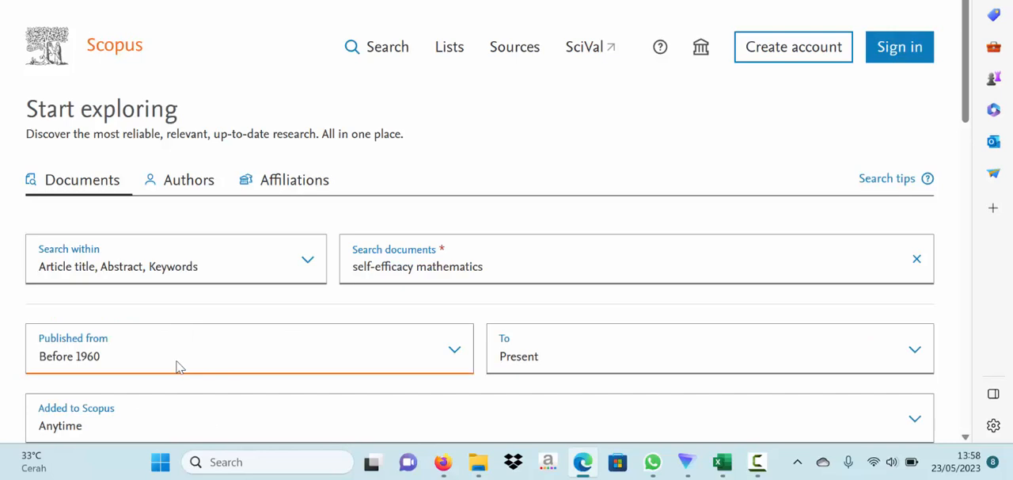
click(179, 367)
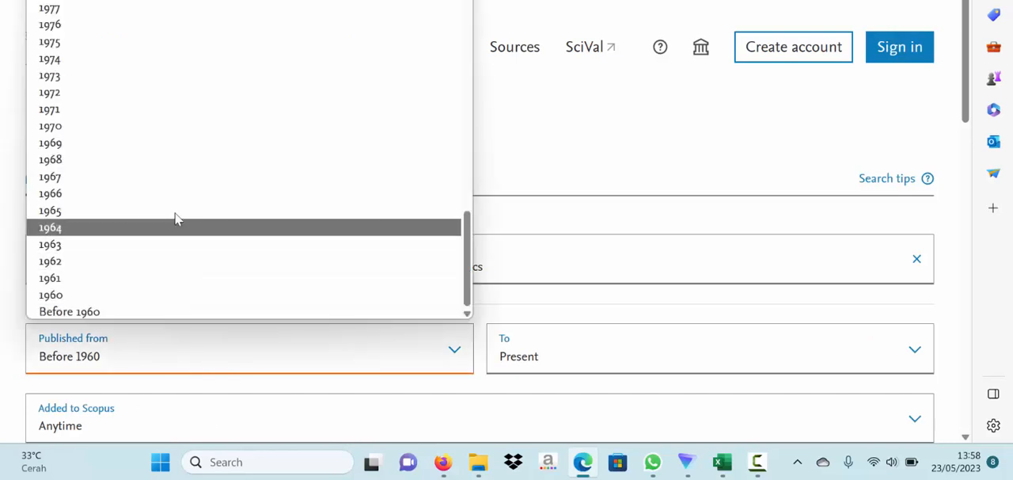
scroll(177, 219, up, 8)
scroll(177, 220, up, 2)
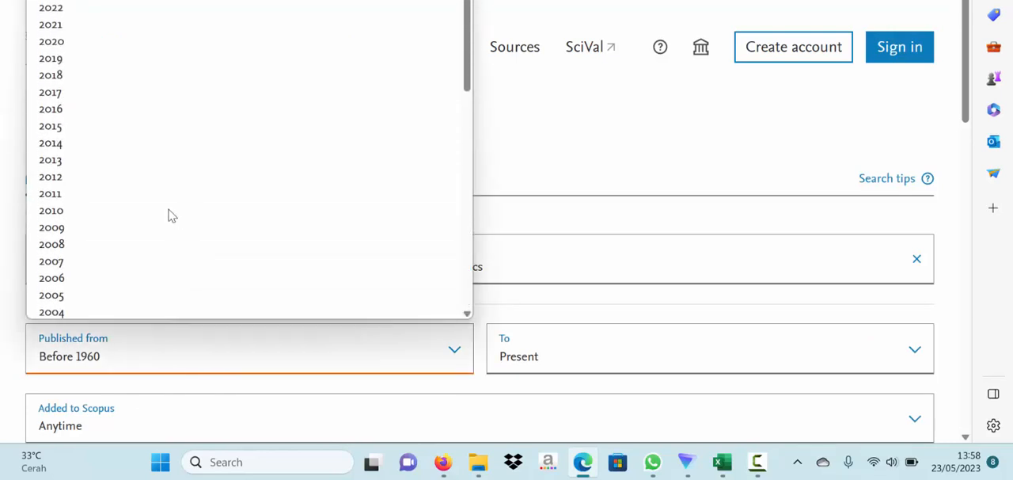
click(90, 128)
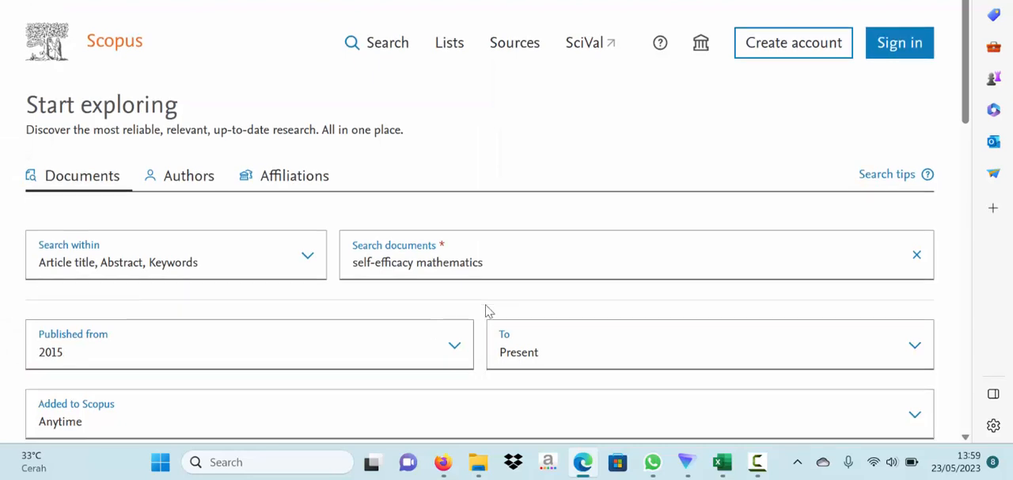
scroll(488, 310, down, 1)
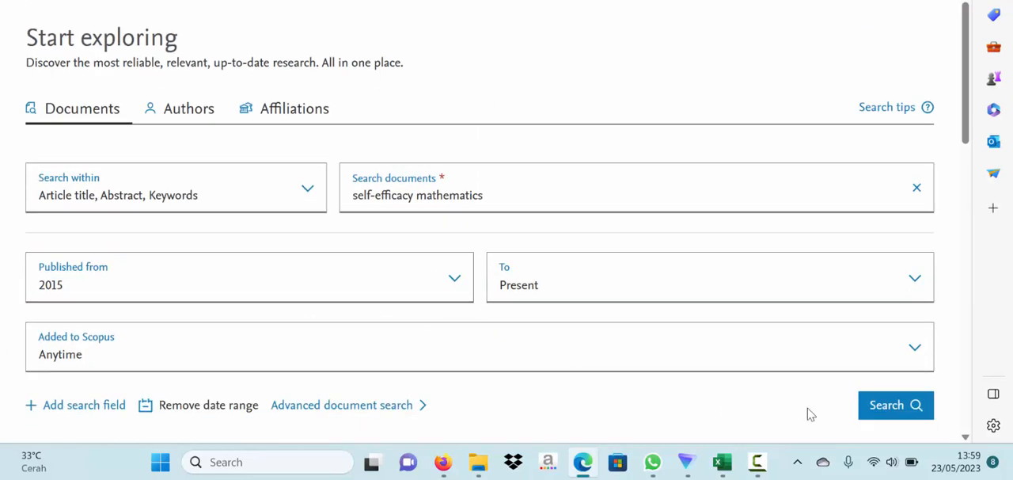
click(906, 408)
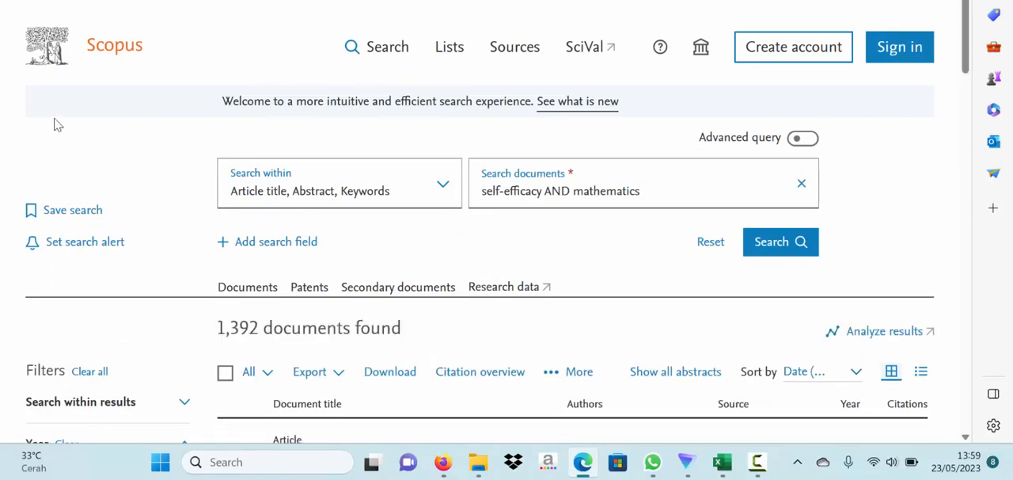
- Check how many documents the search found
scroll(197, 233, down, 1)
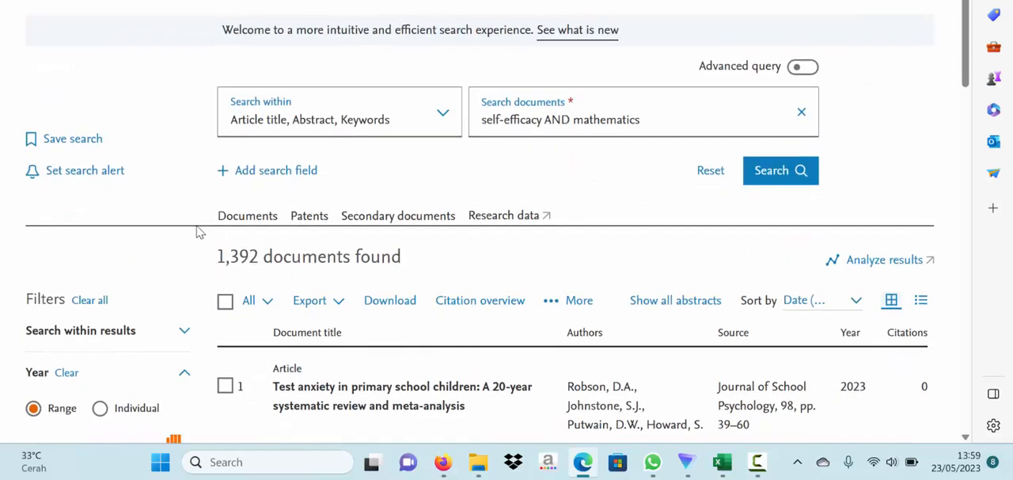
drag(216, 256, 413, 272)
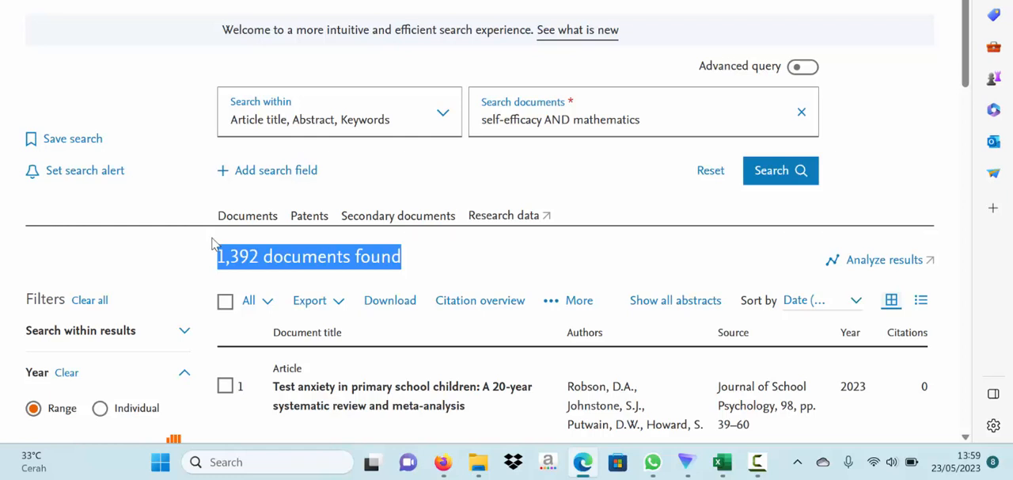
click(212, 243)
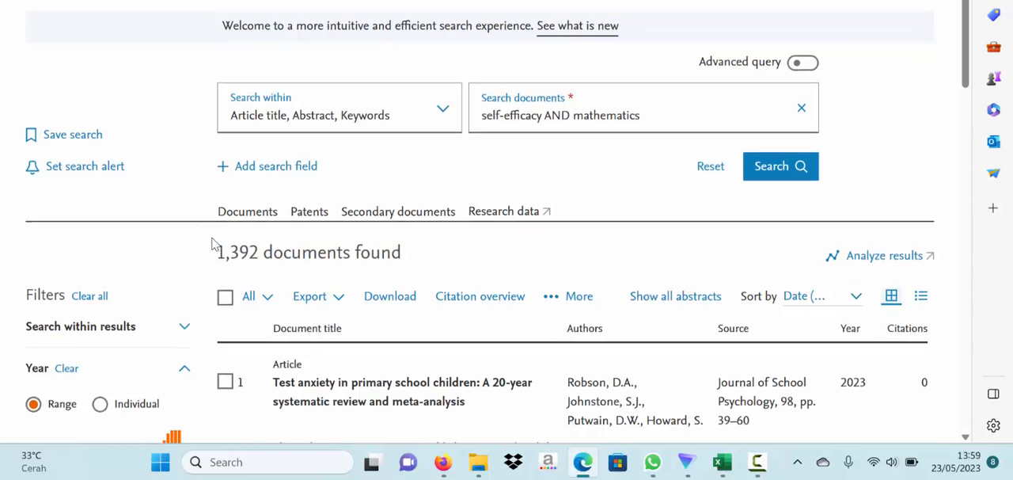
- Select Social Sciences as the subject area filter for the search results
scroll(212, 243, down, 1)
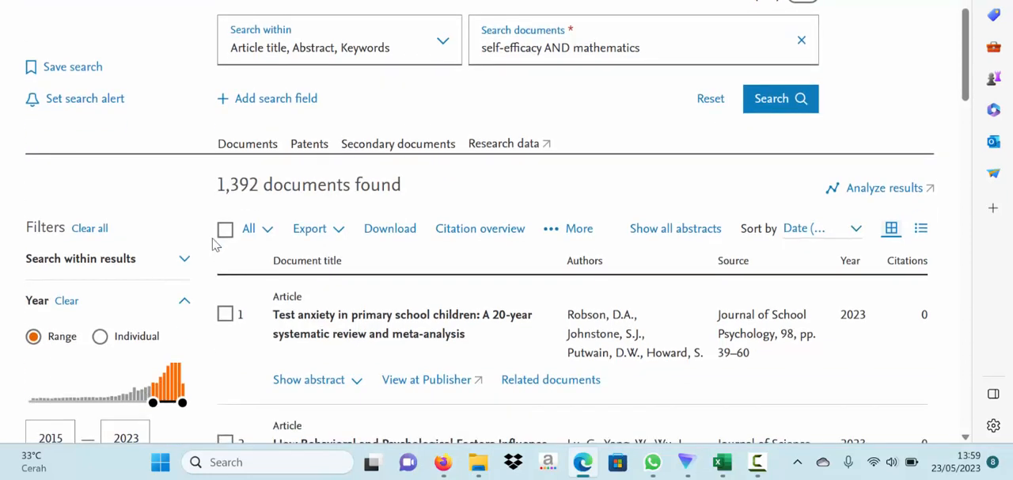
scroll(212, 243, down, 2)
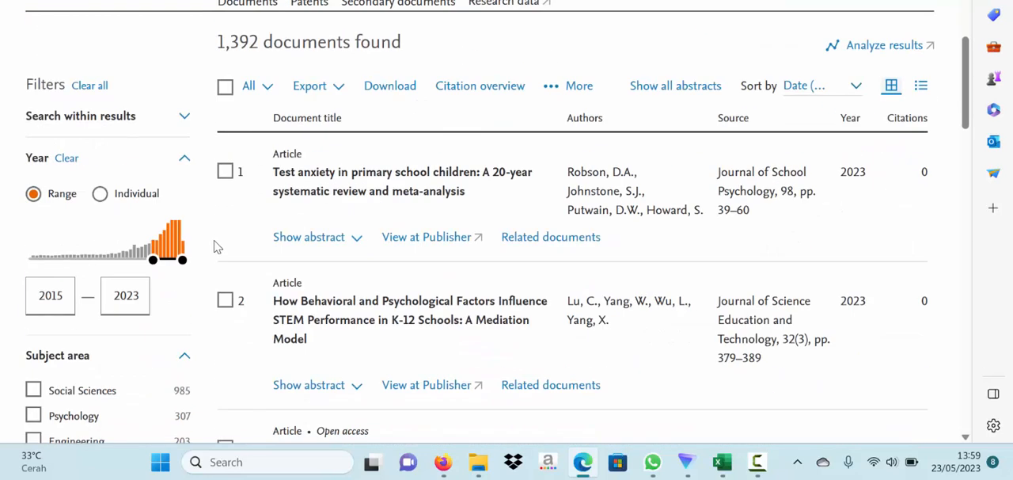
scroll(218, 247, down, 3)
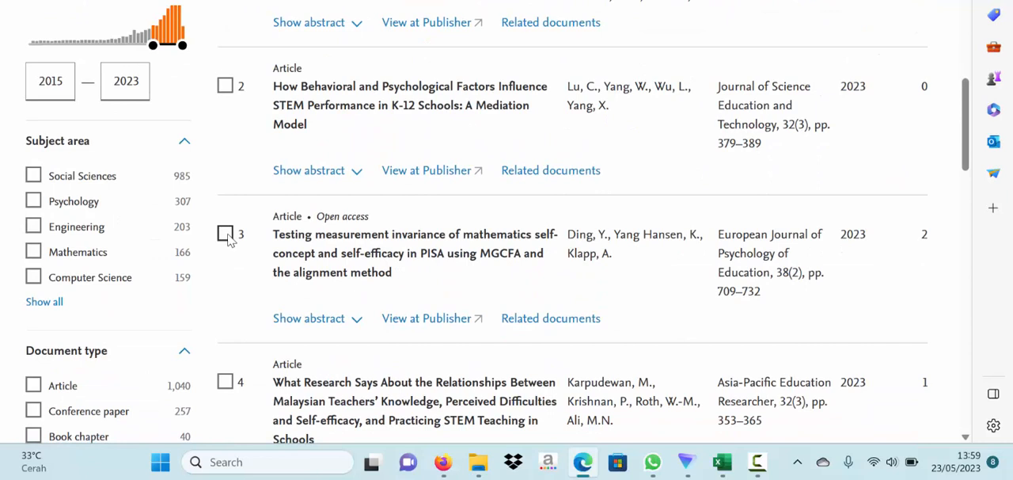
click(33, 176)
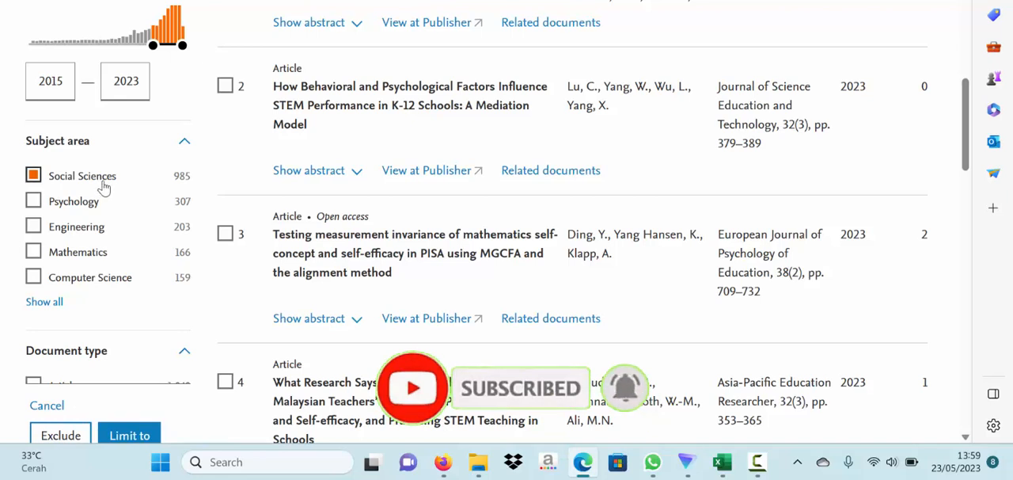
- Select Article and Review as the document type filters
scroll(237, 225, down, 3)
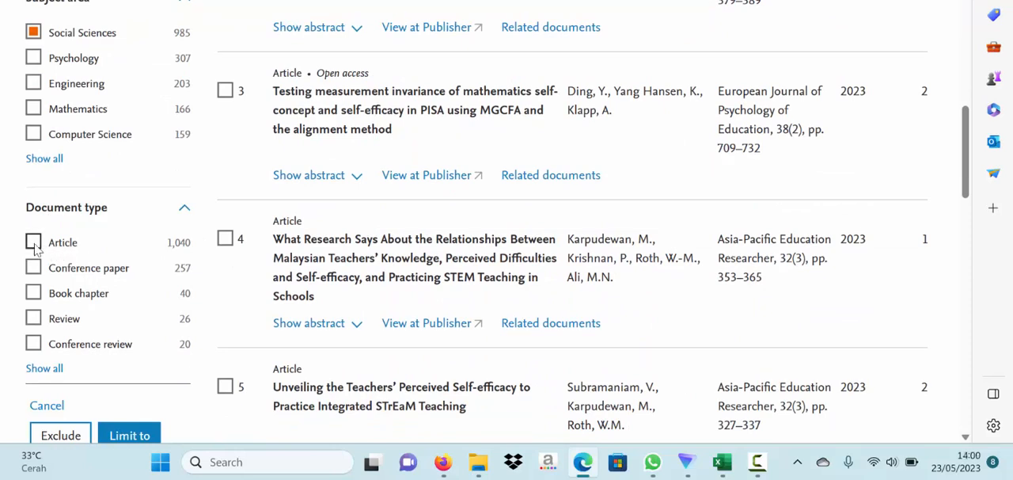
click(34, 245)
scroll(211, 198, down, 1)
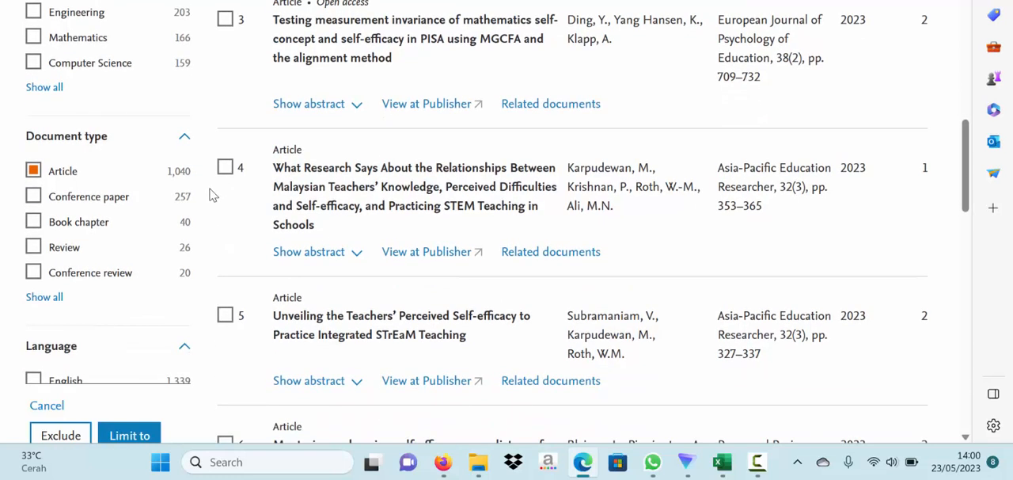
scroll(210, 194, down, 1)
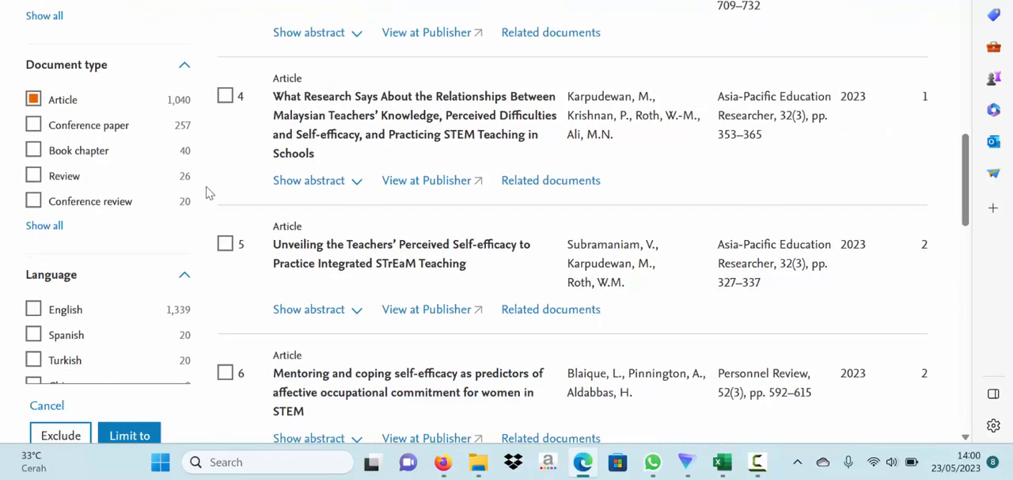
click(33, 177)
- Select English as the language filter and limit the results to all chosen filters
click(34, 311)
scroll(136, 224, down, 4)
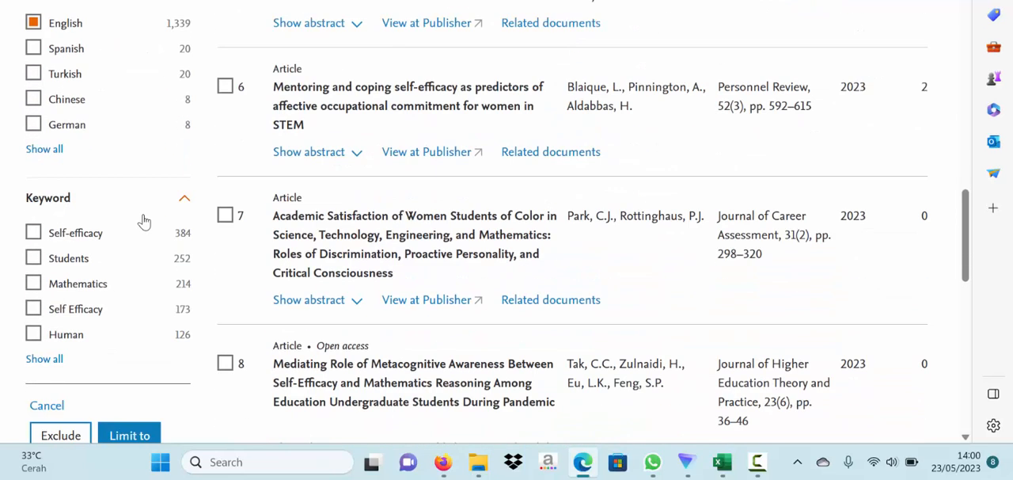
scroll(143, 221, down, 3)
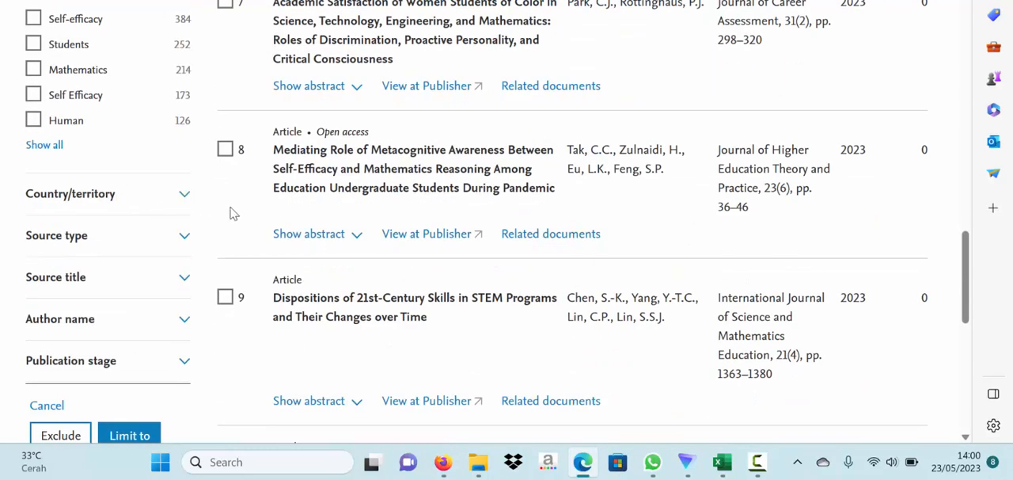
scroll(229, 215, down, 2)
scroll(146, 231, down, 3)
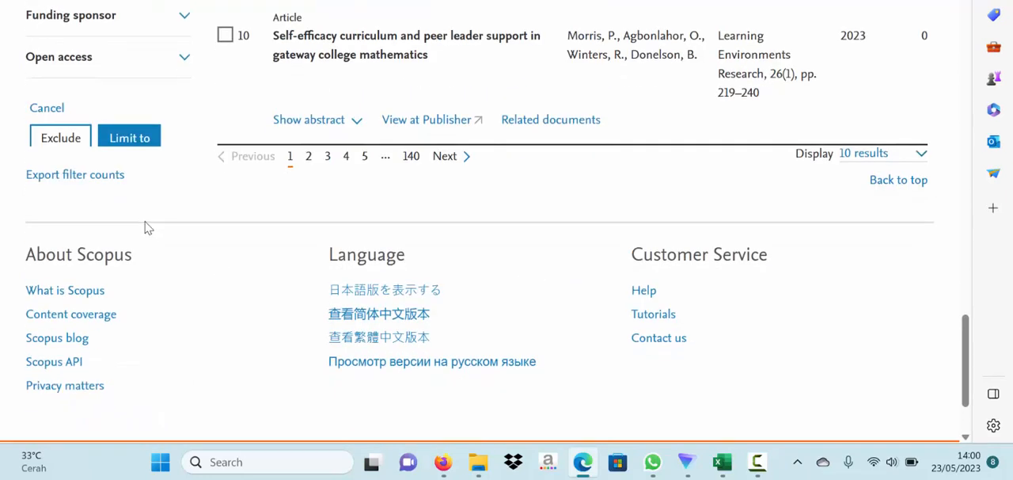
click(129, 141)
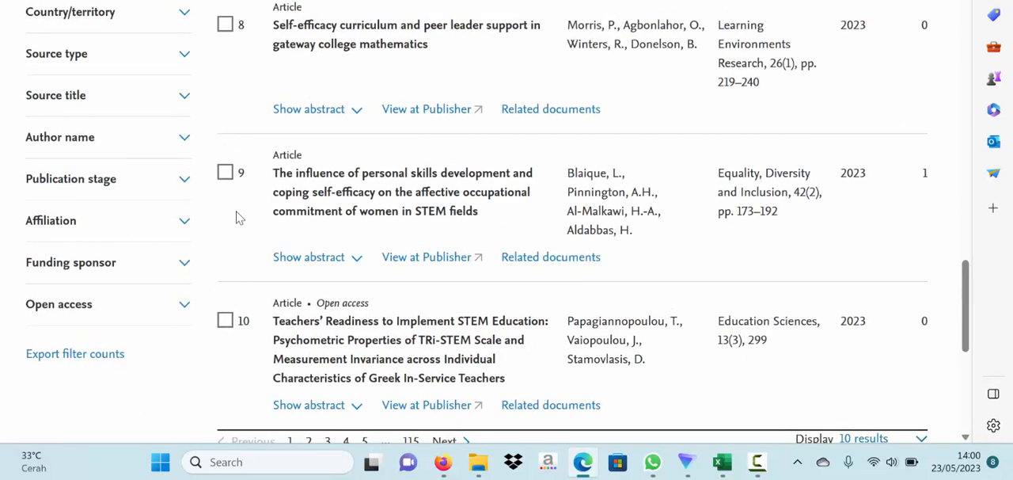
- Check the number of documents remaining in the filtered results
scroll(236, 218, up, 9)
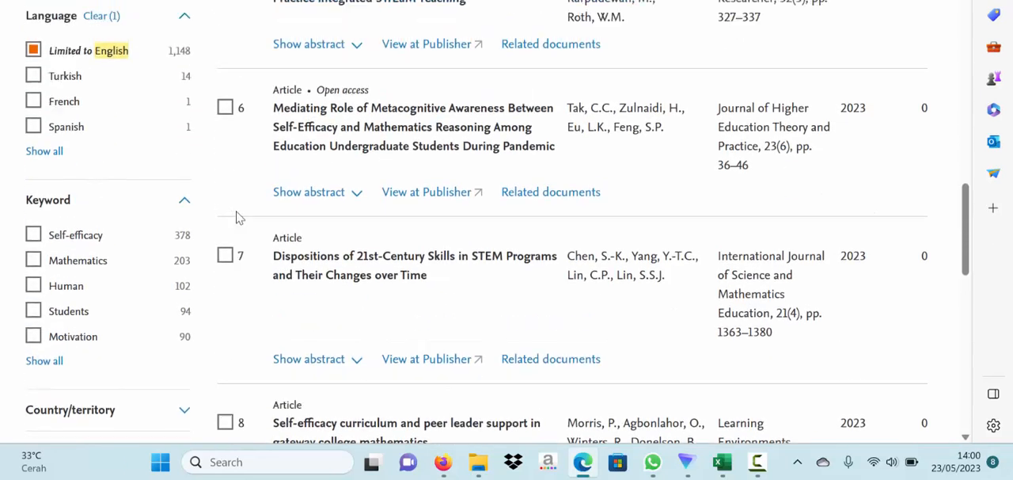
scroll(235, 218, up, 8)
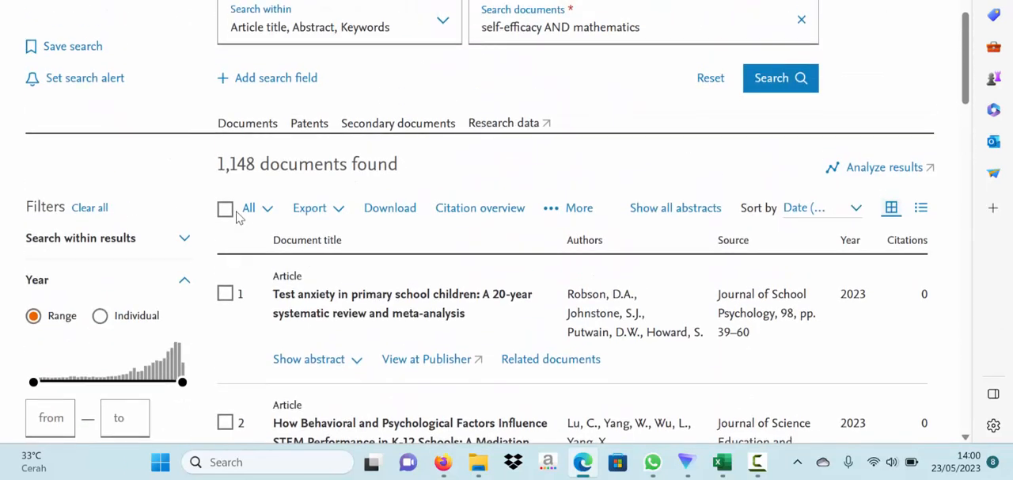
drag(220, 175, 255, 172)
- Sort the filtered results by Cited by (highest)
scroll(220, 189, down, 2)
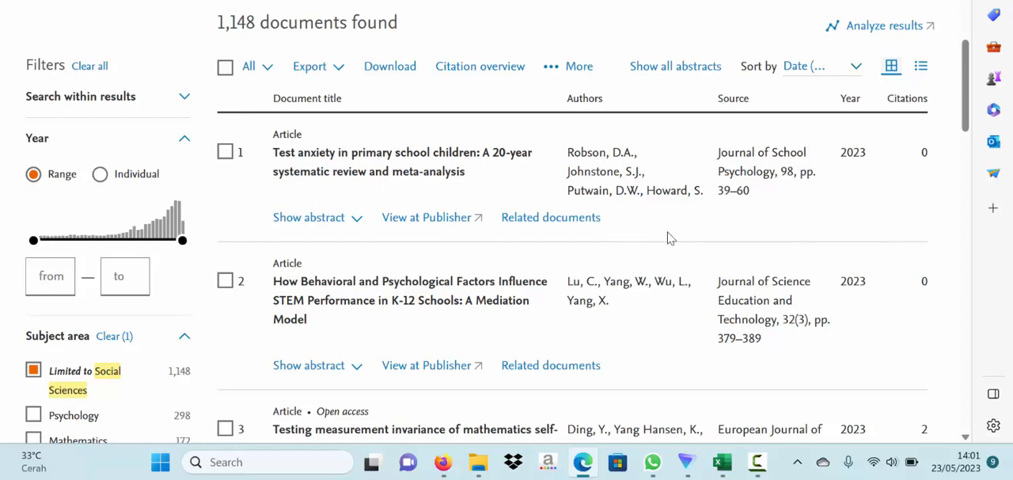
scroll(667, 238, up, 1)
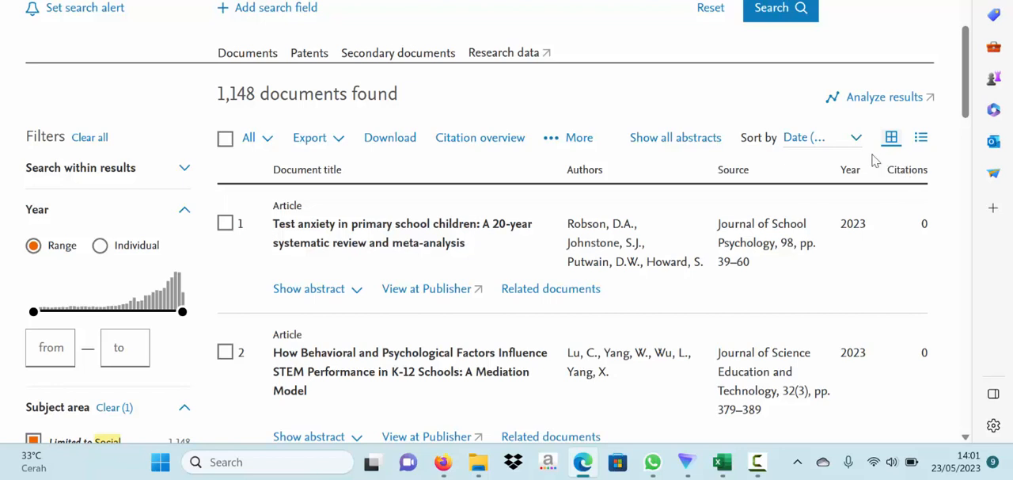
click(831, 140)
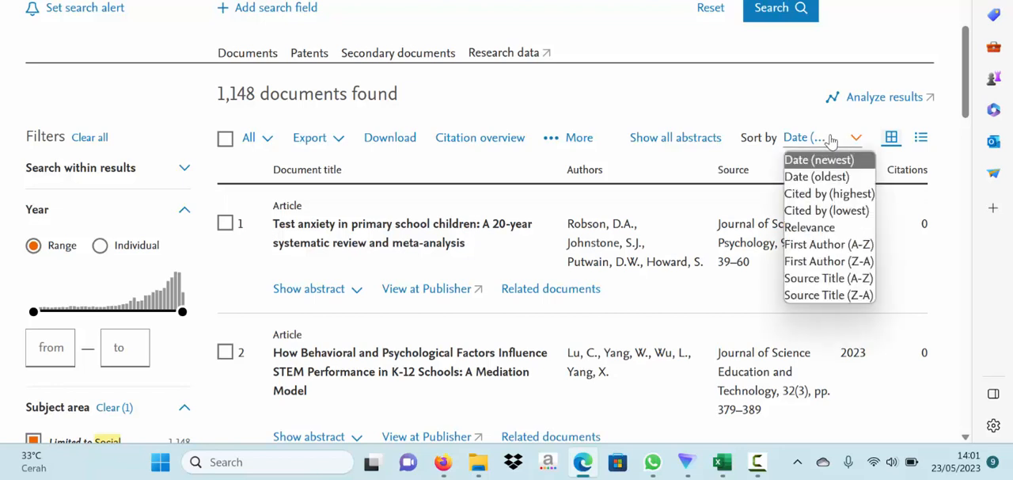
click(862, 200)
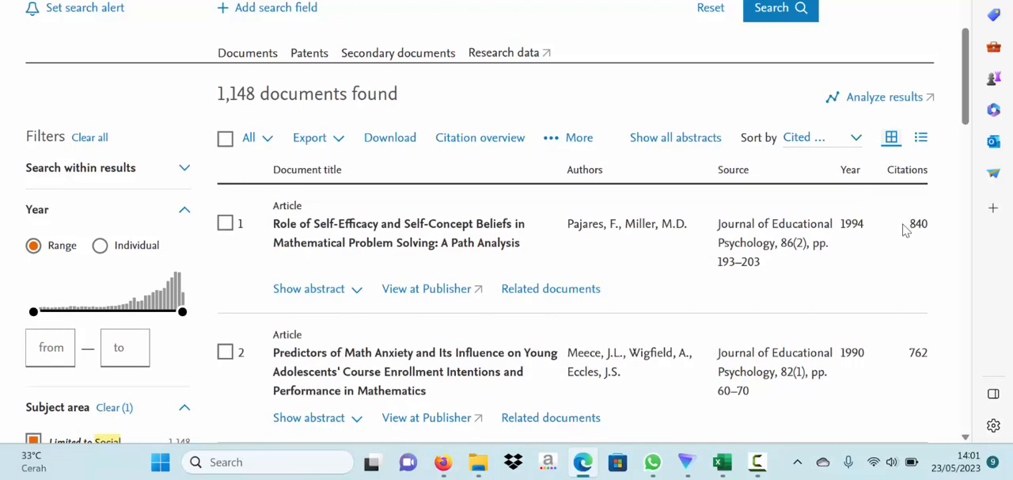
- Check the publication year of the first document in the sorted list
double_click(845, 226)
drag(844, 227, 837, 236)
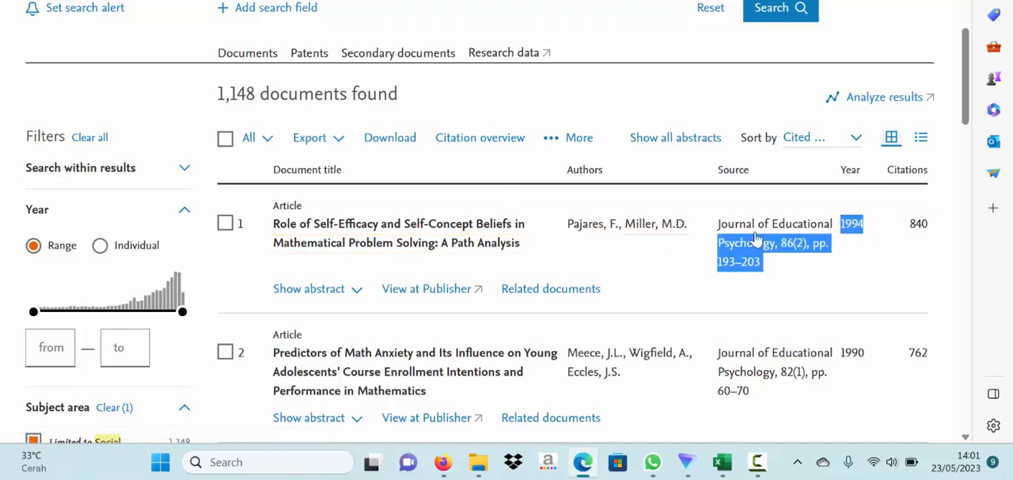
click(857, 220)
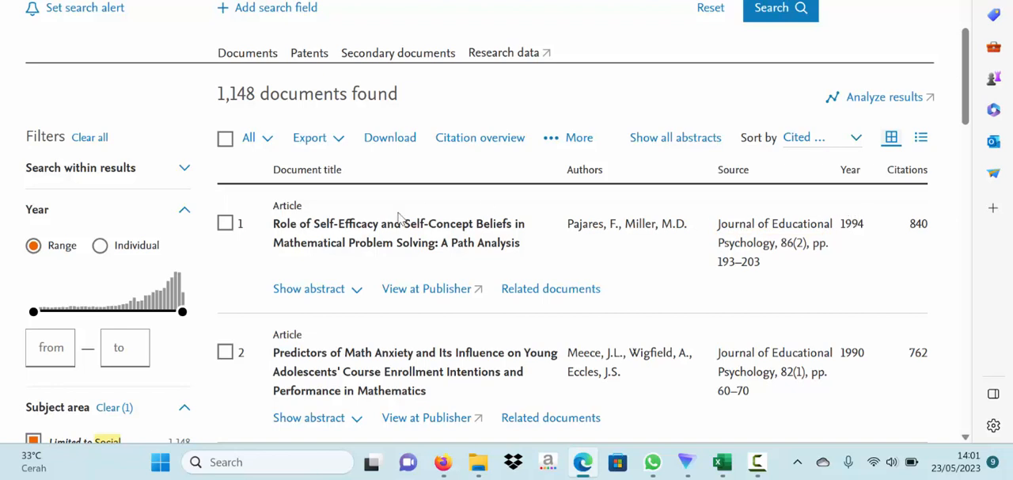
- Limit the results to publication years 2015 to 2023 and check the number of documents found
click(55, 353)
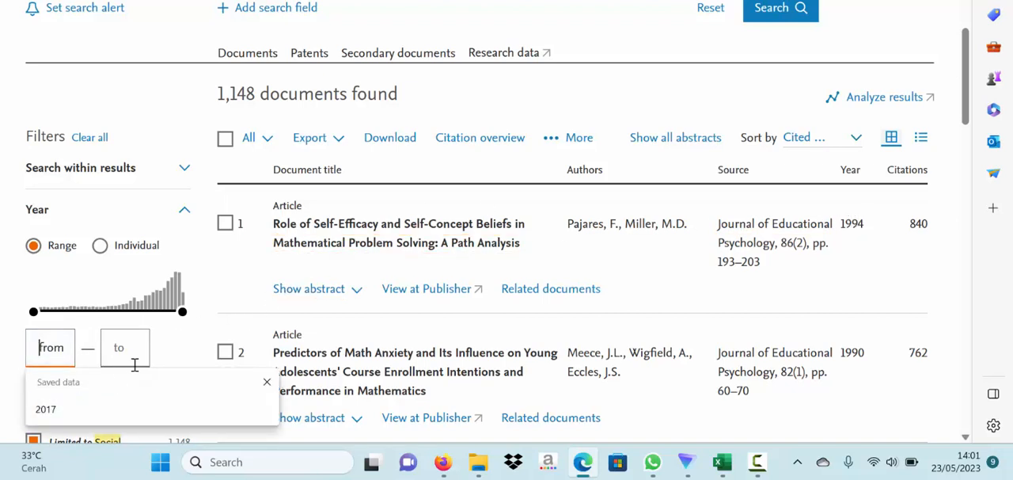
text(2015)
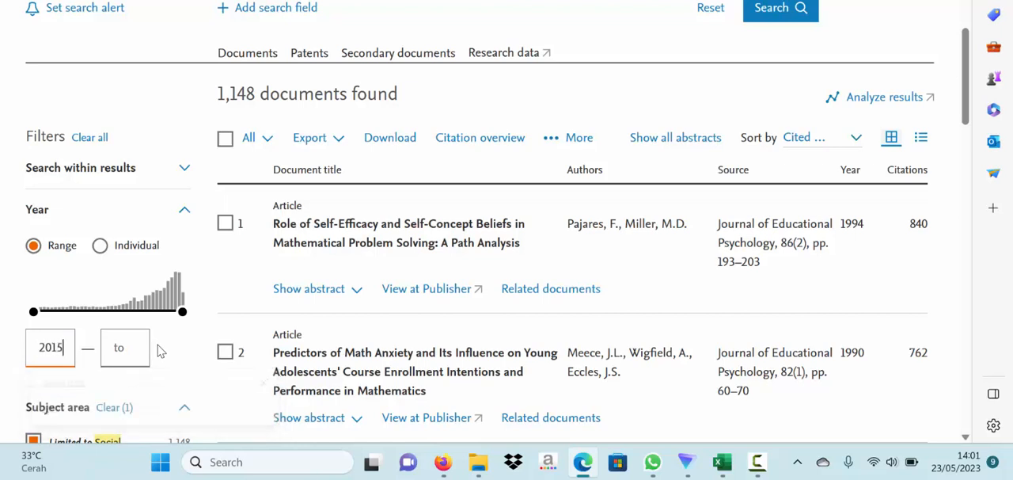
key(Tab)
text(2023)
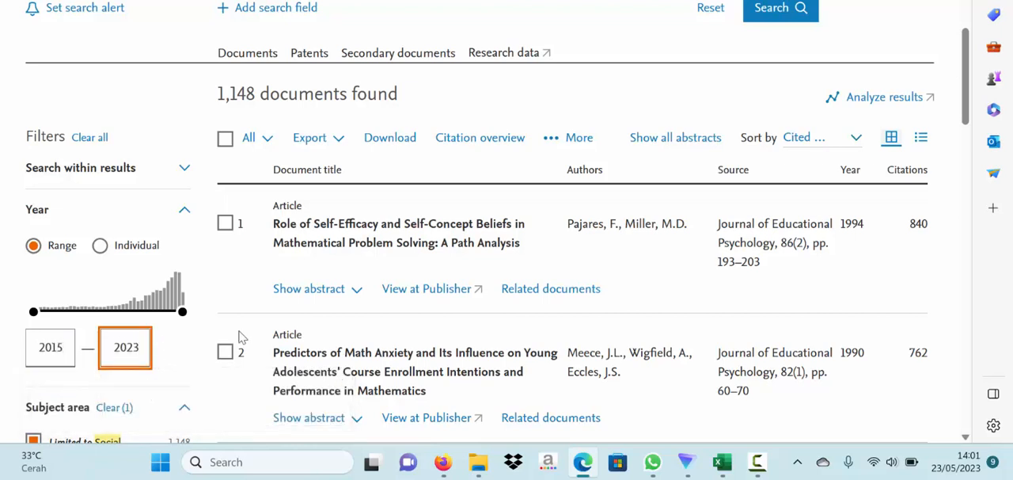
click(211, 277)
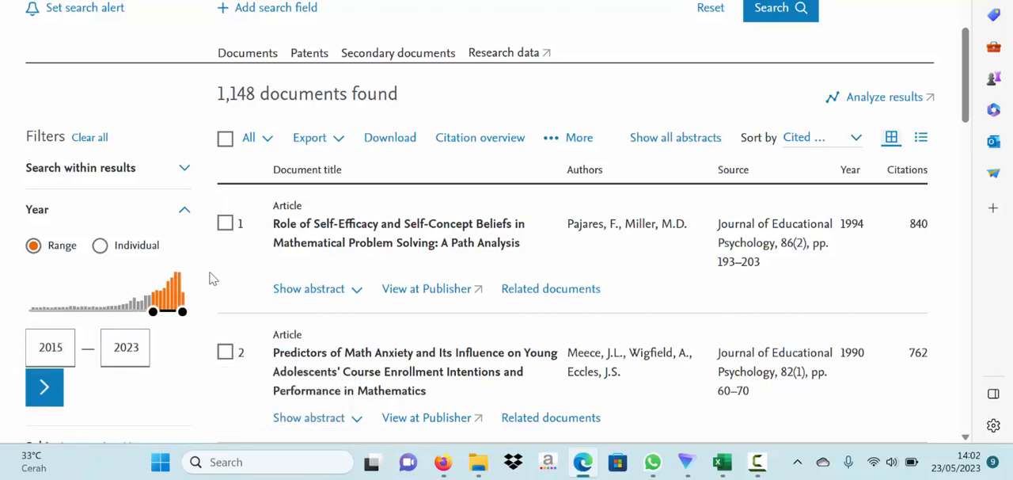
click(44, 392)
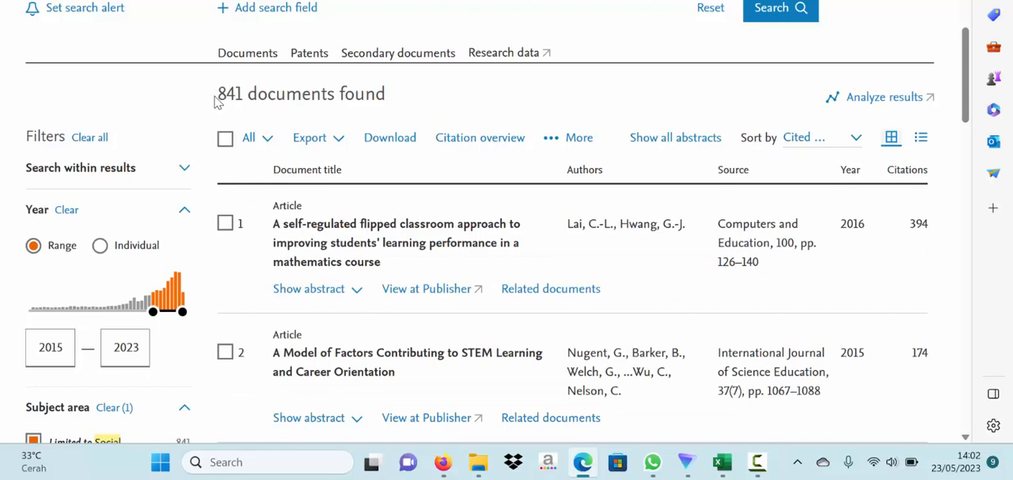
drag(218, 96, 243, 100)
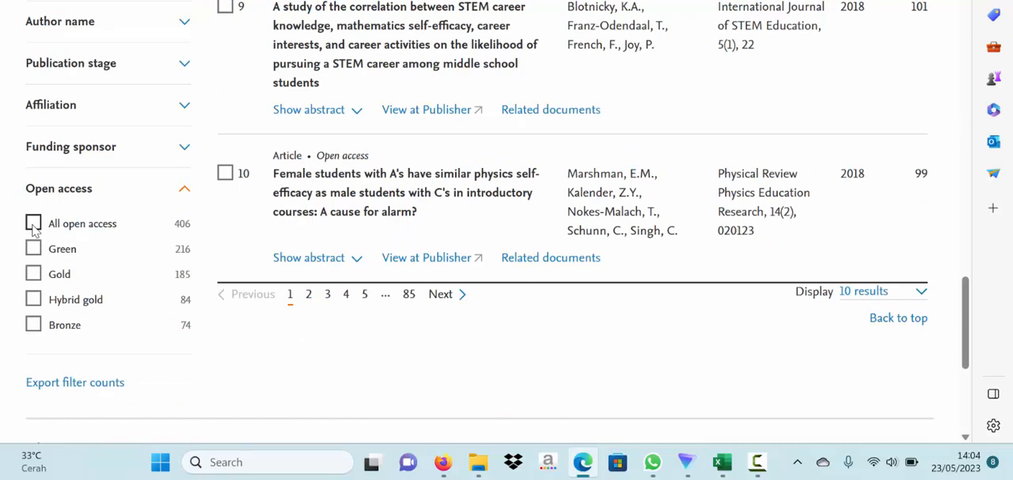
- Limit the results to All open access and Gold, and check how many documents remain
click(33, 224)
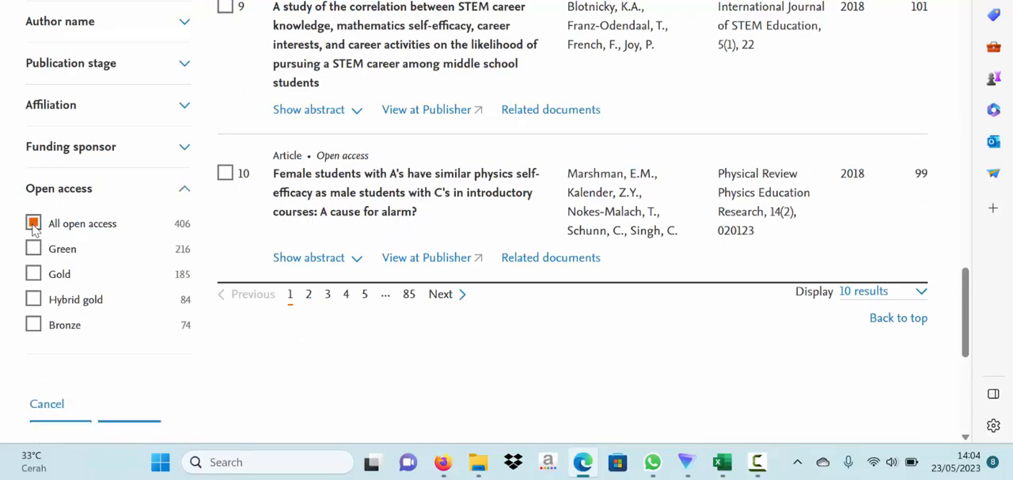
click(33, 274)
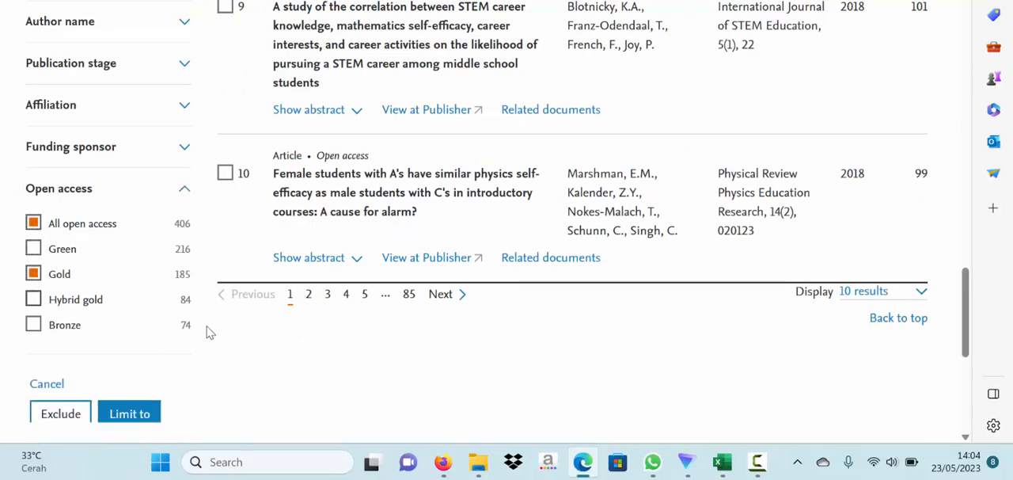
click(137, 414)
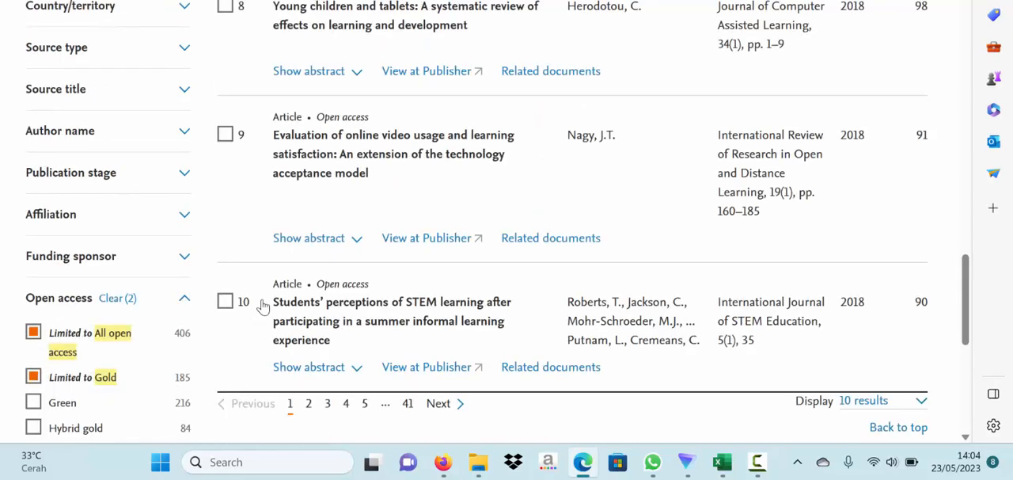
scroll(265, 211, up, 5)
scroll(265, 211, up, 10)
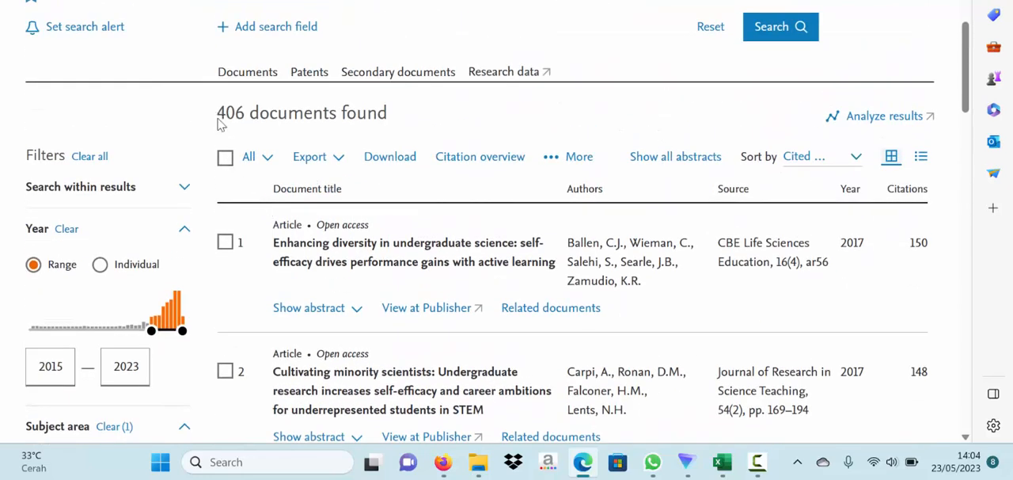
drag(217, 113, 245, 114)
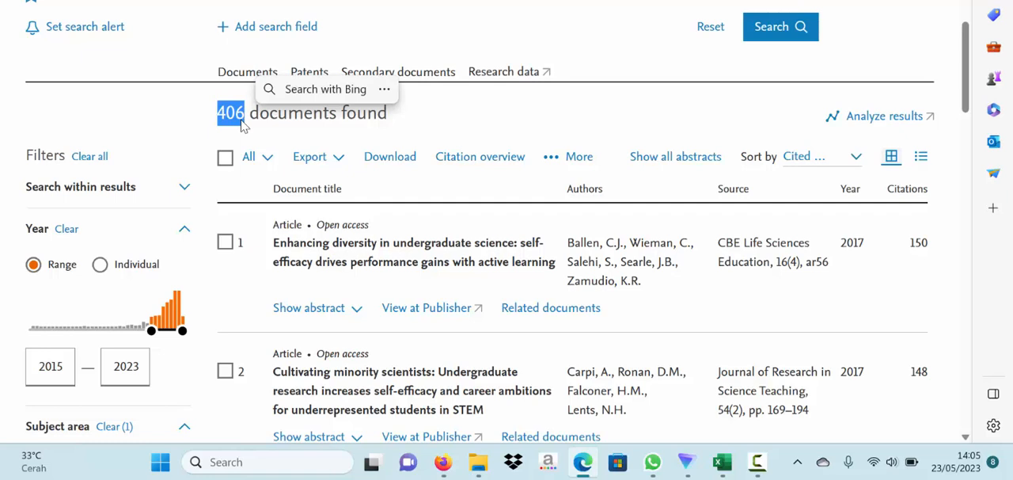
click(224, 198)
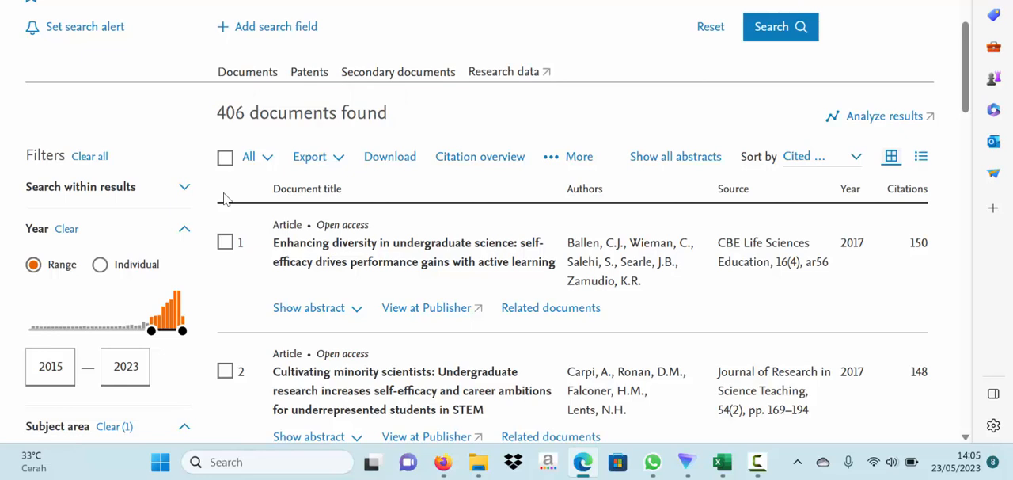
- Select documents 1, 2, 6 and 8 in the results list
scroll(224, 198, down, 3)
click(225, 86)
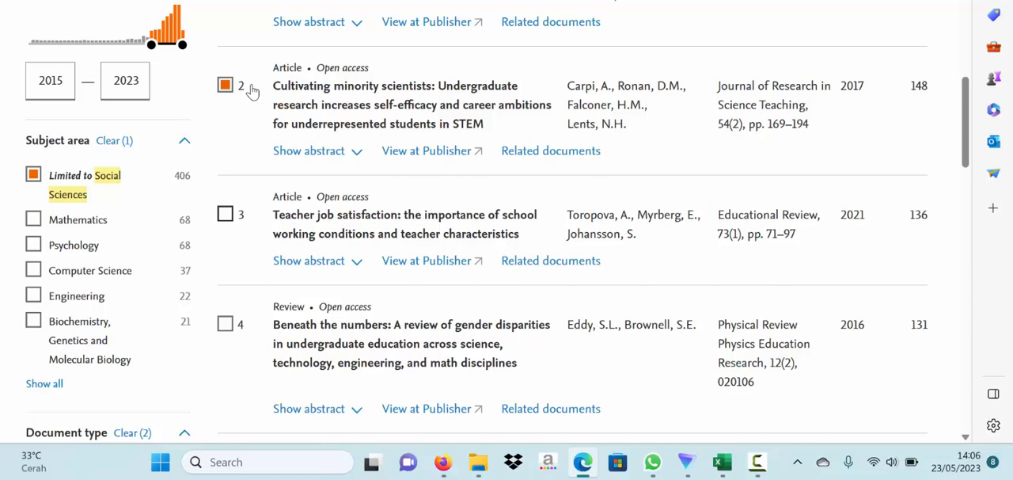
scroll(266, 141, up, 1)
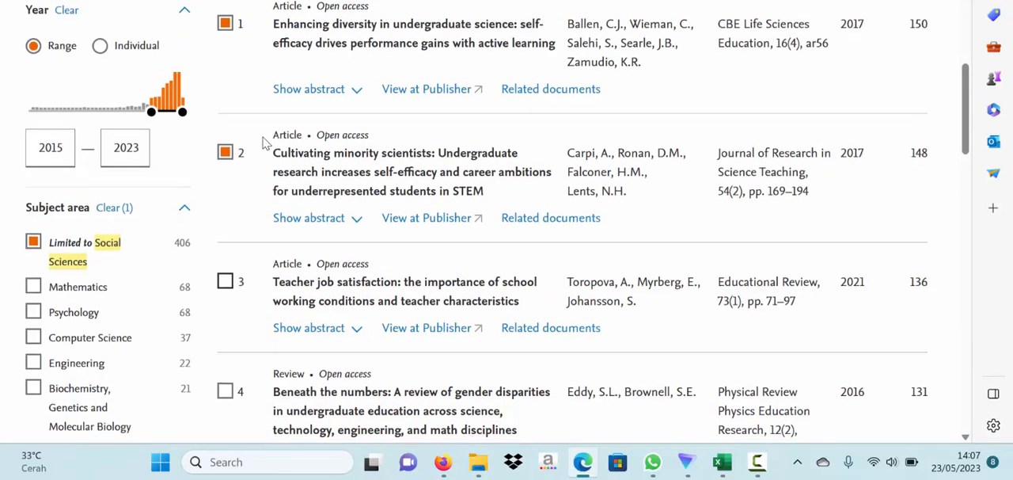
scroll(265, 141, down, 2)
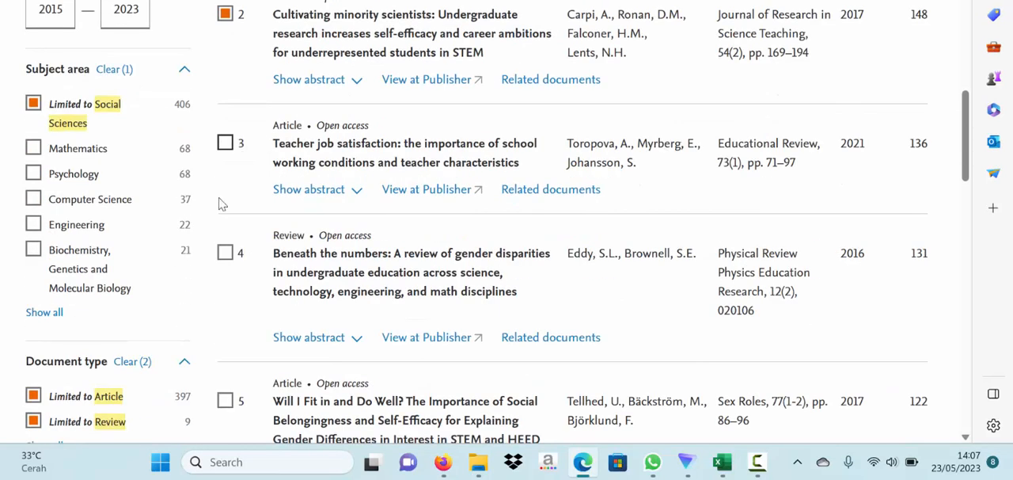
scroll(224, 202, down, 4)
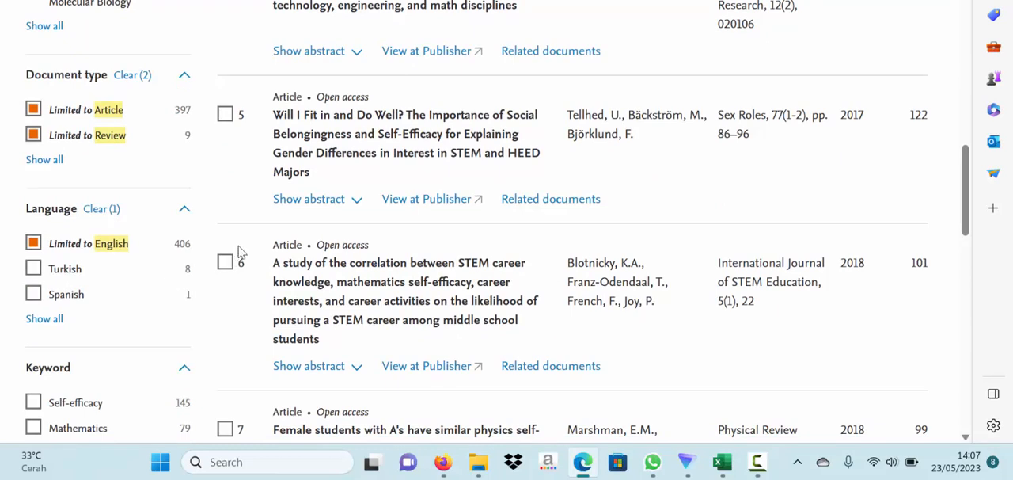
click(227, 262)
scroll(250, 267, down, 3)
scroll(250, 268, down, 2)
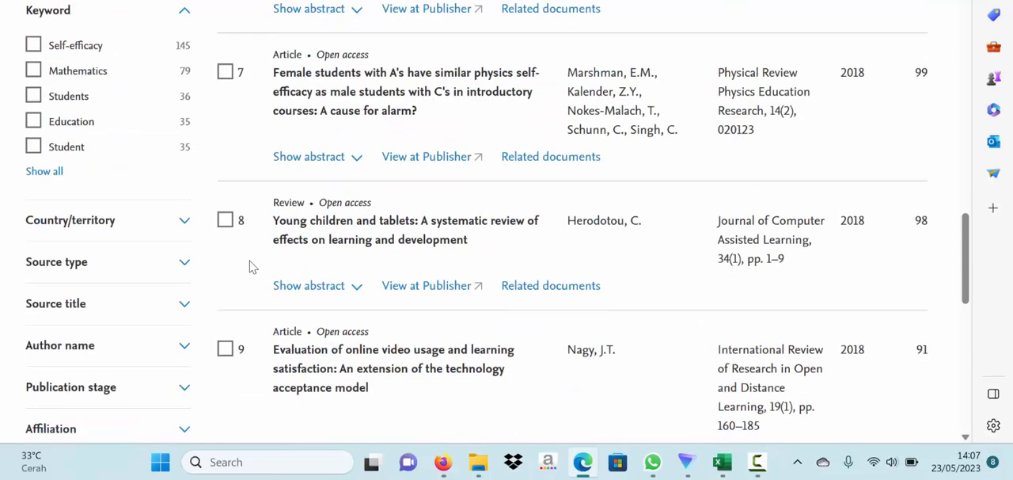
click(230, 222)
scroll(253, 259, down, 4)
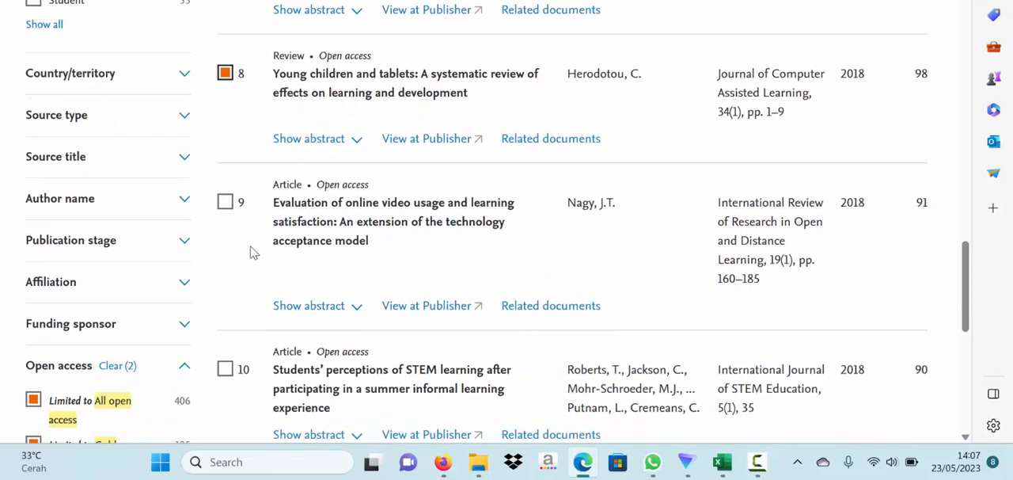
- Increase the number of results displayed per page and select documents 10 and 12
click(859, 329)
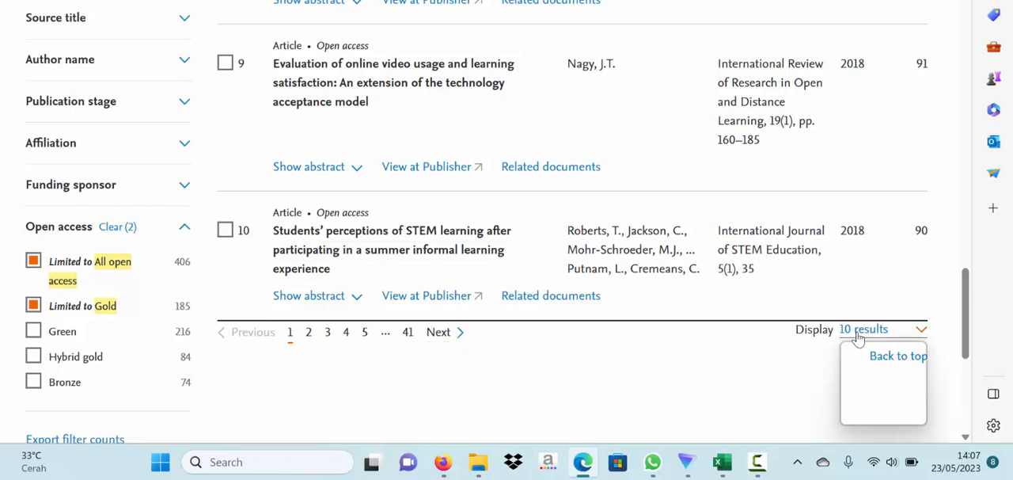
click(862, 409)
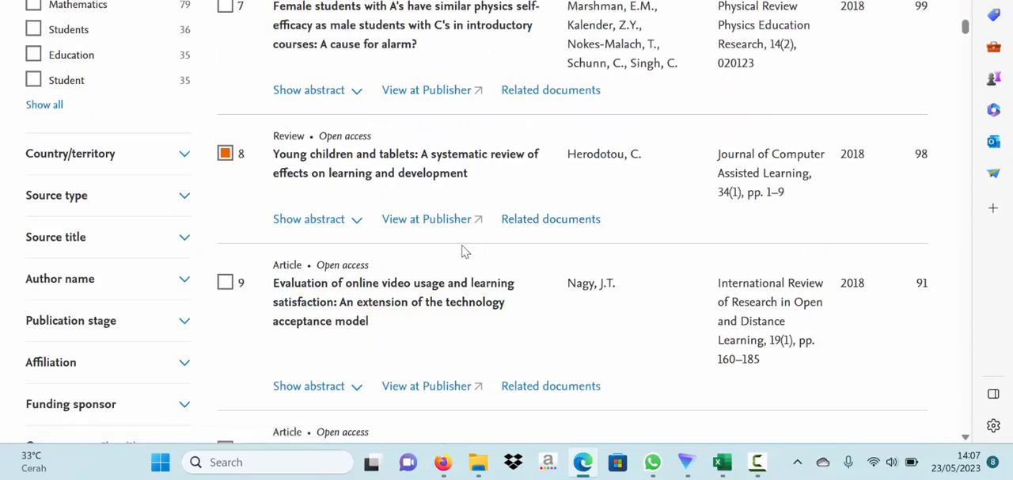
scroll(464, 249, down, 2)
scroll(424, 228, down, 1)
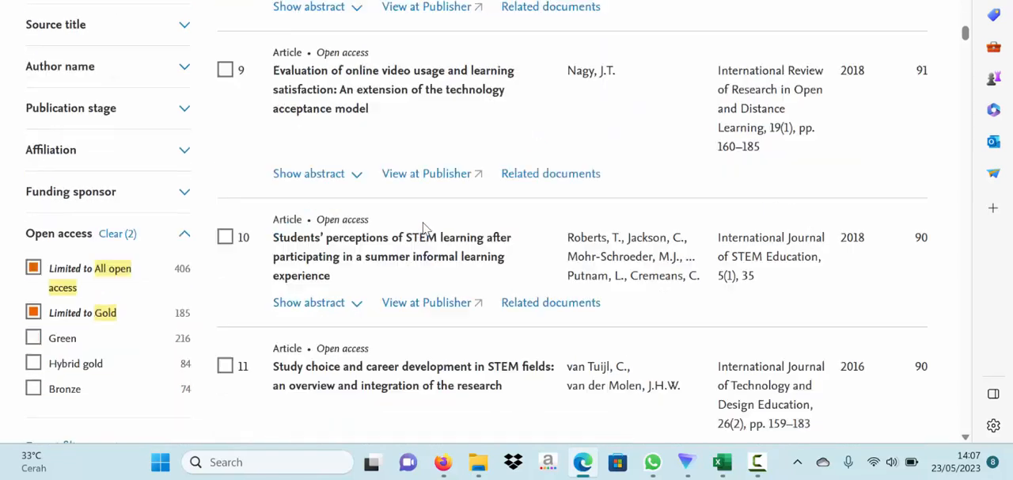
click(246, 234)
scroll(253, 242, down, 3)
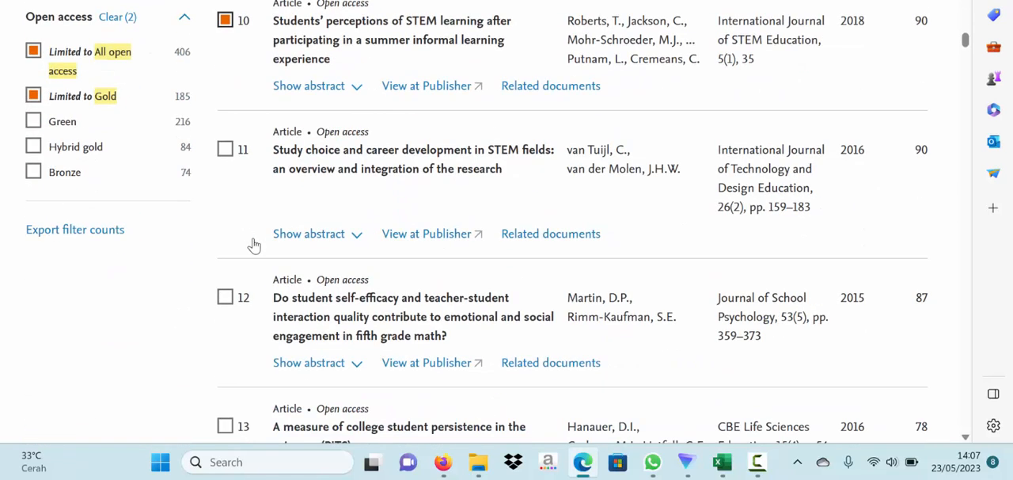
scroll(253, 238, down, 1)
click(246, 226)
scroll(251, 269, down, 1)
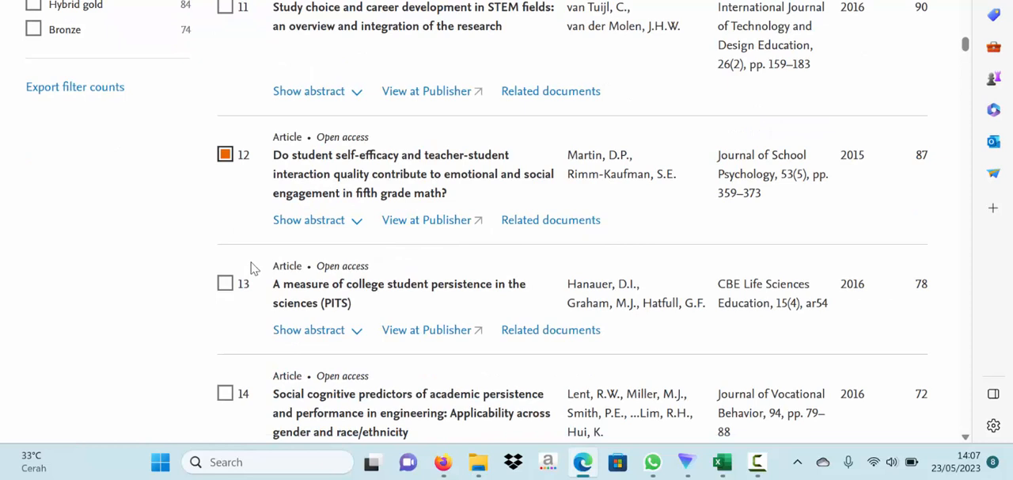
- Select document 19 on sources of self-efficacy and document 20 on gender differences in student participation
scroll(252, 269, down, 3)
scroll(252, 269, down, 3)
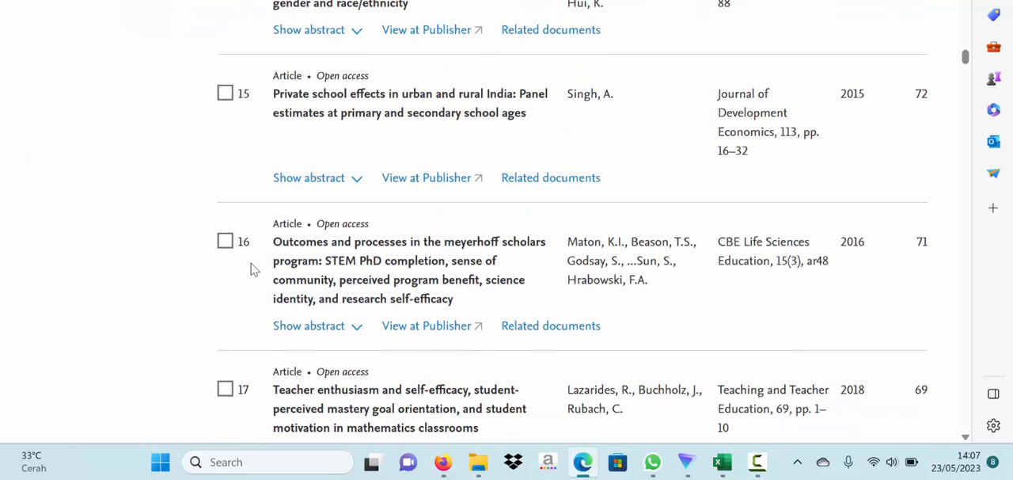
scroll(252, 269, down, 5)
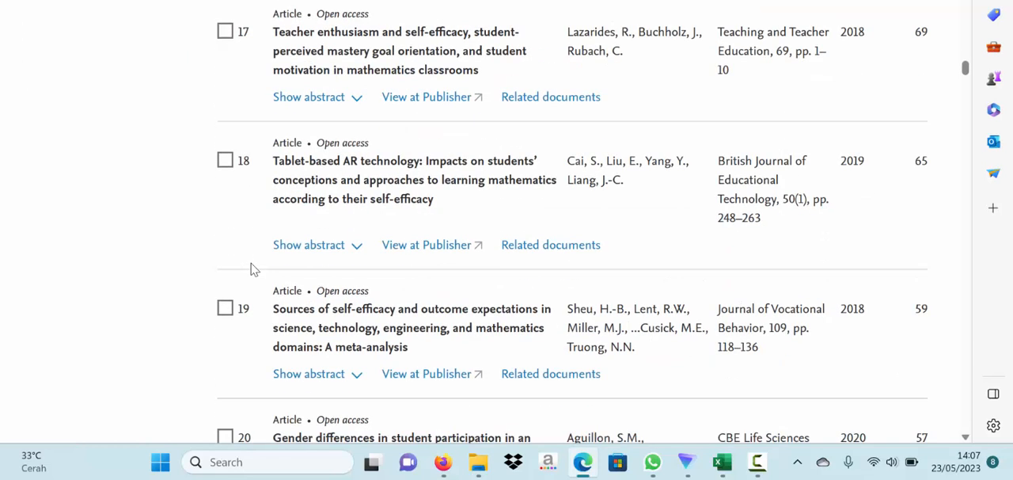
click(226, 308)
scroll(248, 274, down, 4)
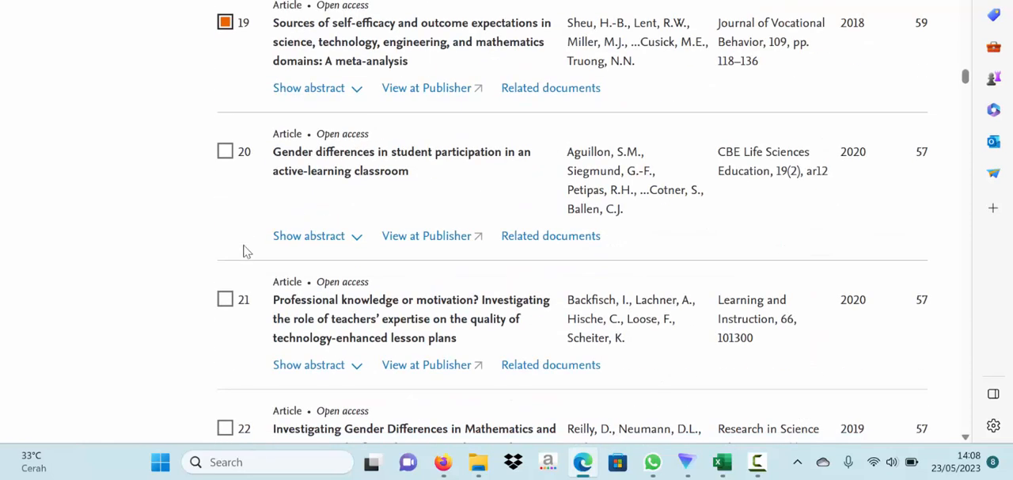
click(226, 154)
scroll(248, 222, down, 2)
scroll(247, 222, down, 3)
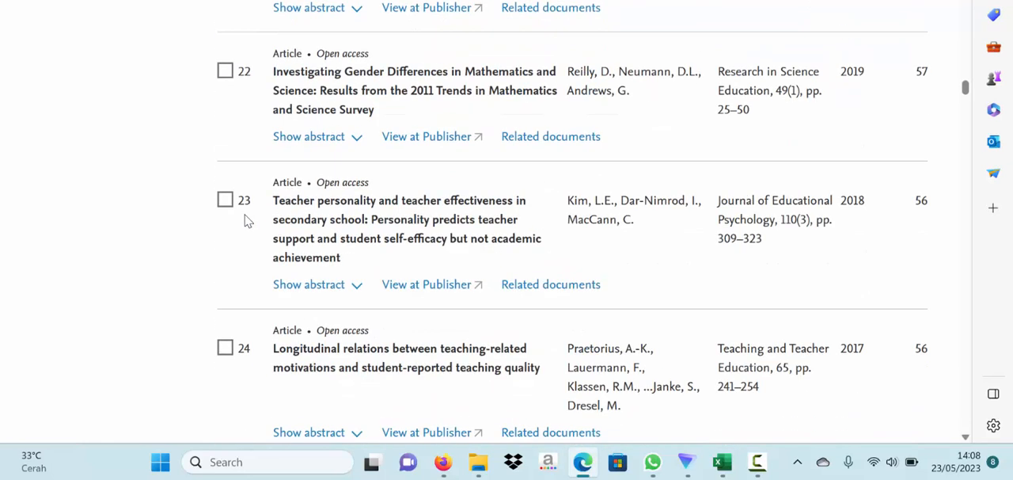
- Select documents 26, 29 and 32 in the results list
scroll(248, 222, down, 6)
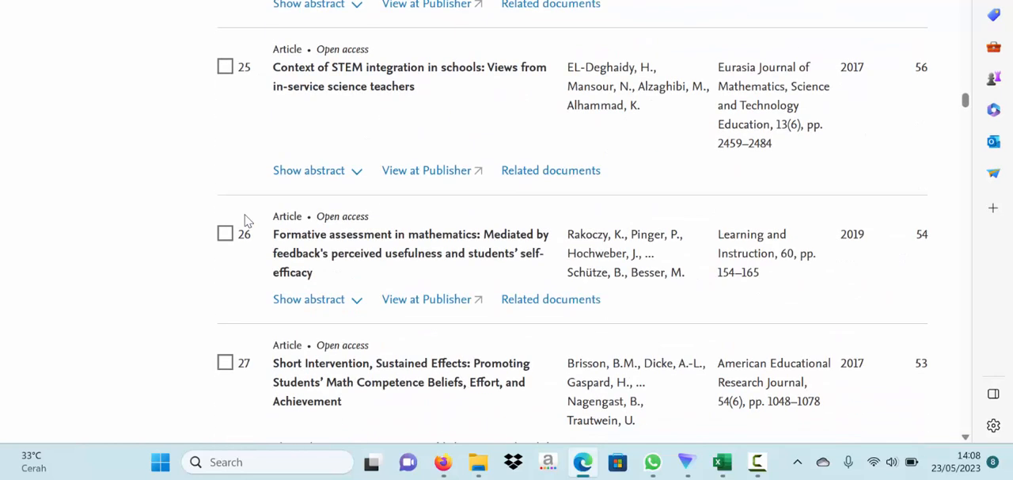
scroll(248, 221, down, 1)
click(225, 160)
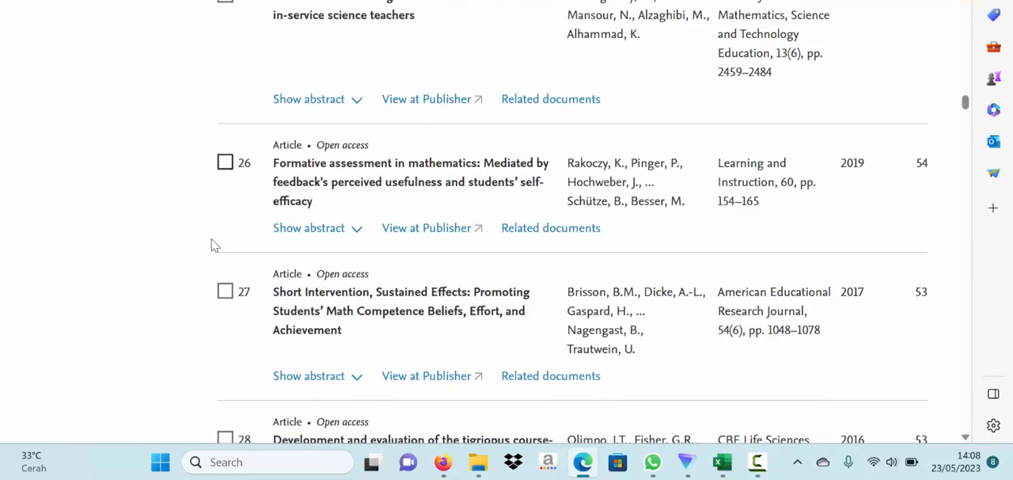
scroll(202, 244, down, 2)
scroll(199, 245, down, 3)
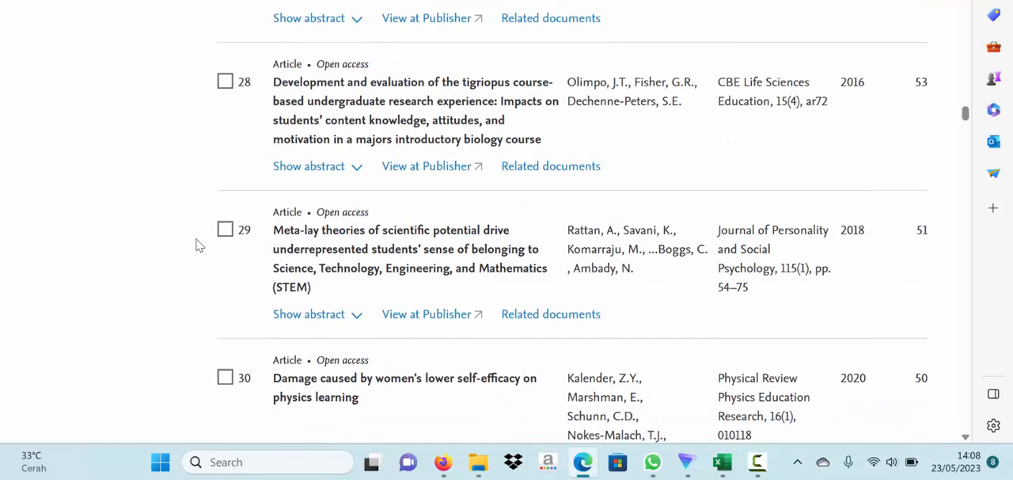
scroll(200, 246, down, 1)
click(225, 154)
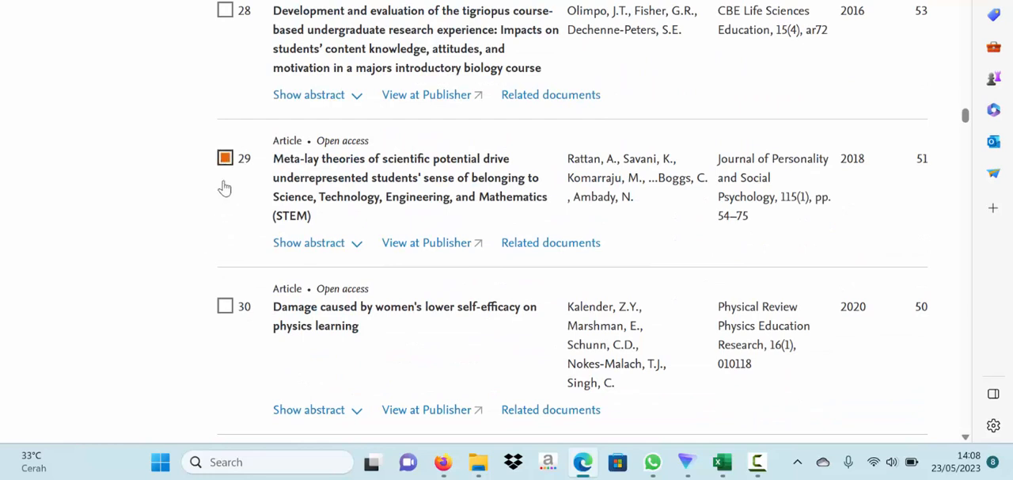
scroll(225, 219, down, 5)
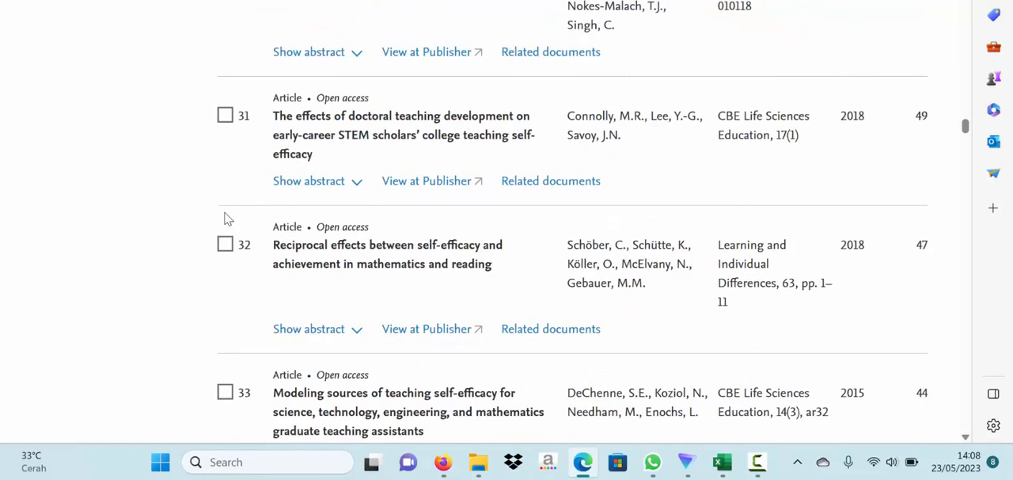
scroll(228, 219, down, 1)
click(225, 172)
- Select document 43 on relationships between self-regulated learning strategies, learning motivation and mathematics achievement
scroll(233, 245, down, 4)
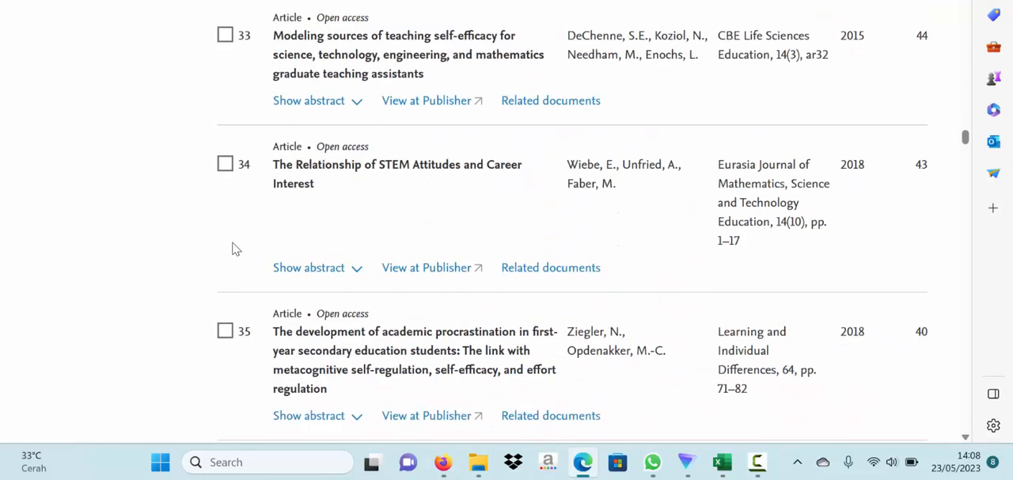
scroll(233, 248, down, 3)
scroll(233, 248, down, 2)
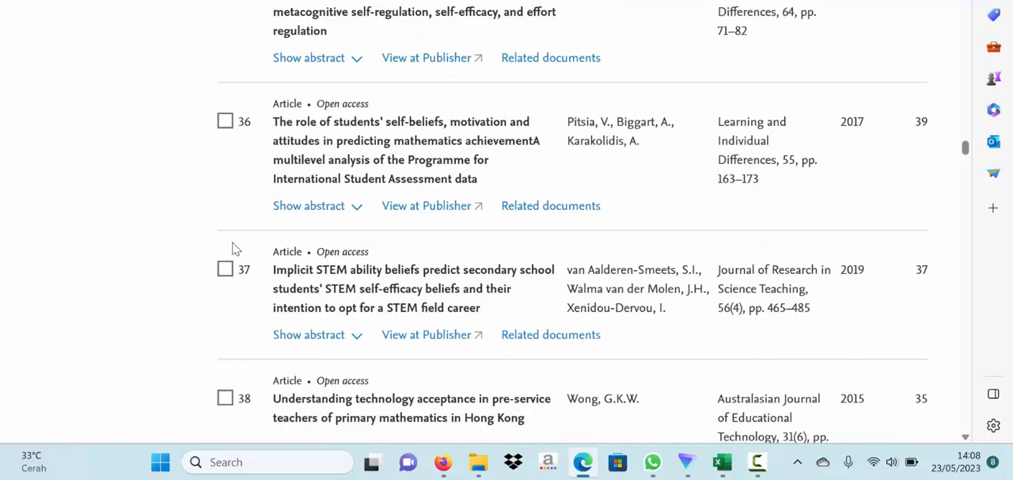
scroll(233, 247, down, 7)
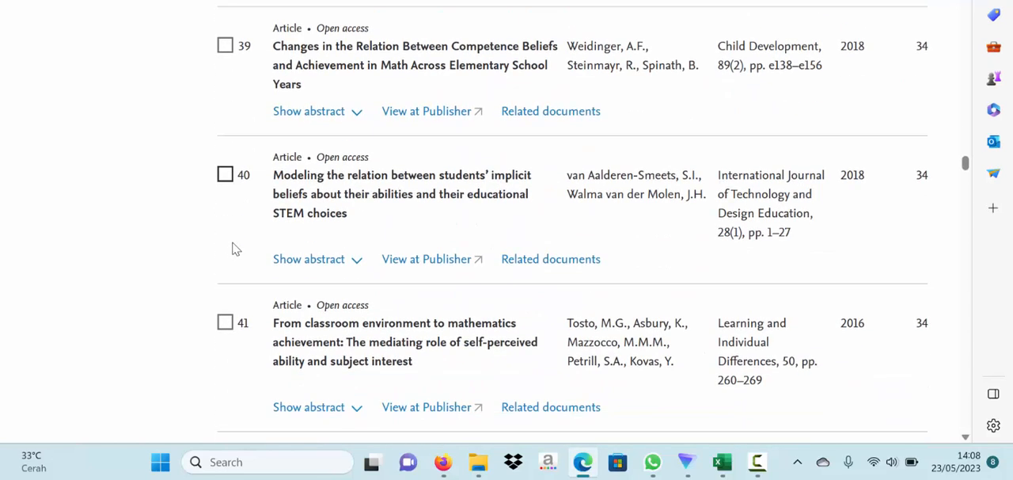
scroll(232, 247, down, 3)
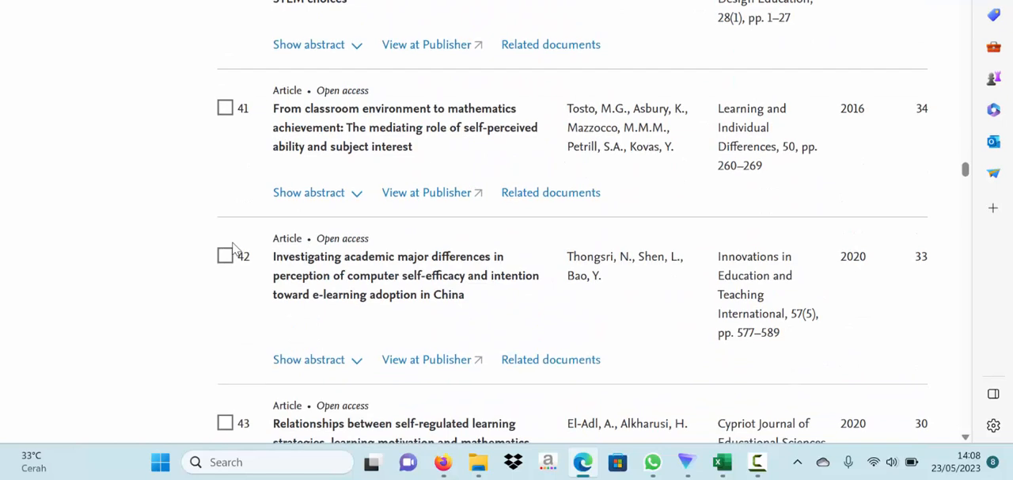
scroll(224, 264, down, 2)
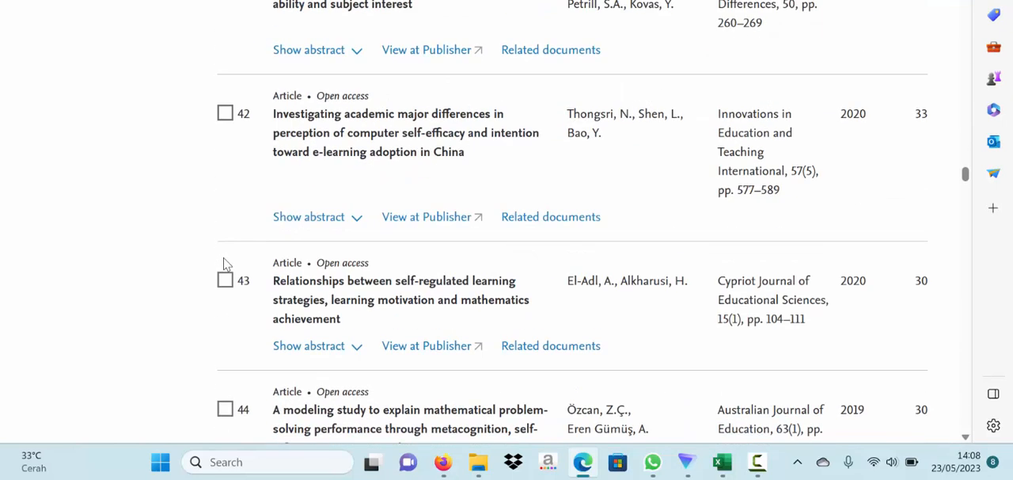
click(225, 280)
- Select document 56 on elementary mathematics teachers' efficacy and their students' mathematics self-efficacy and achievement
scroll(224, 285, down, 7)
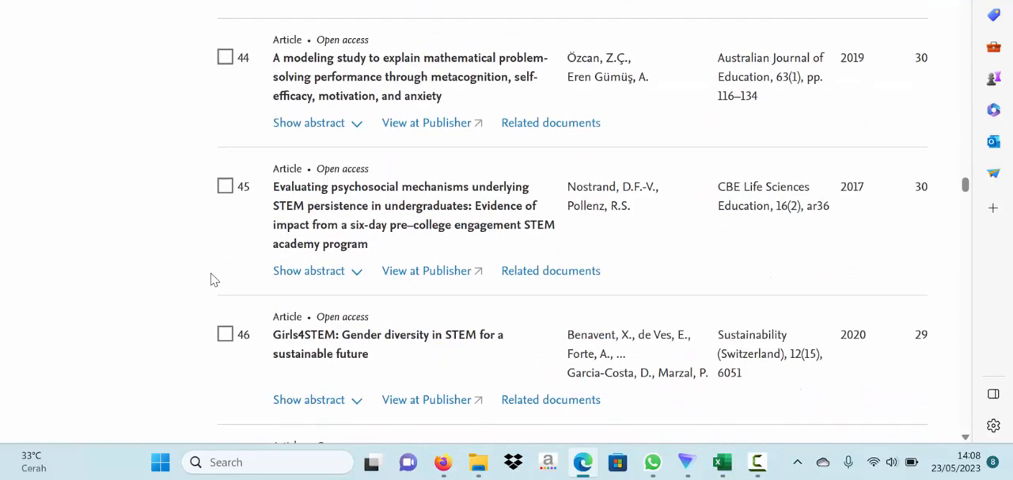
scroll(213, 280, down, 2)
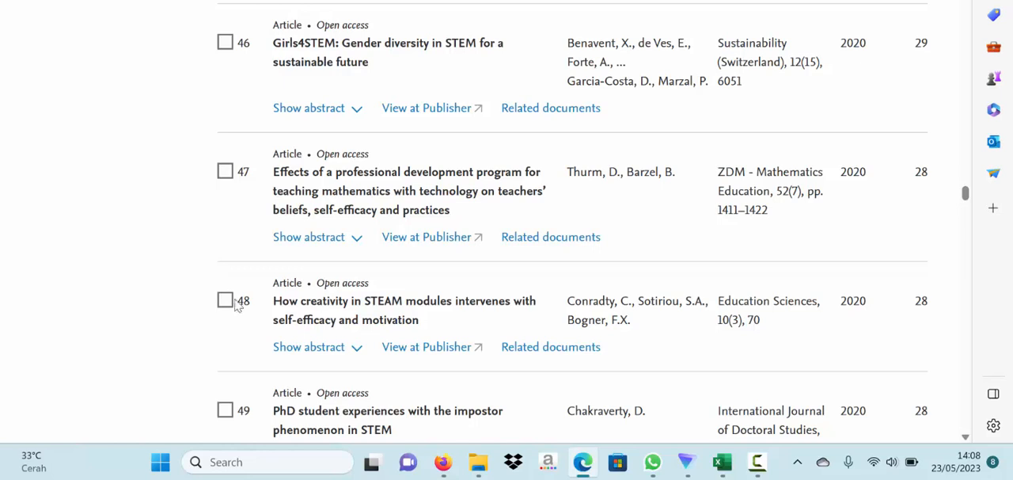
scroll(233, 307, down, 8)
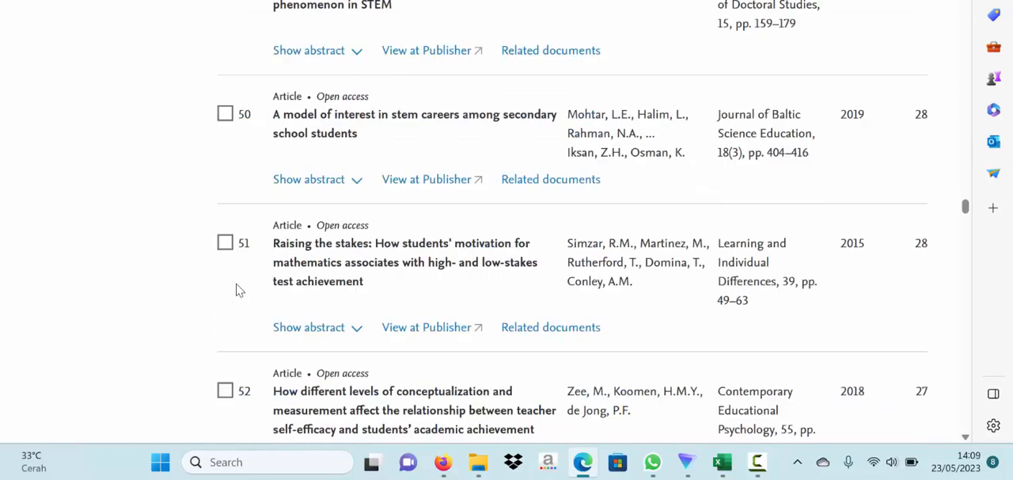
scroll(237, 286, down, 5)
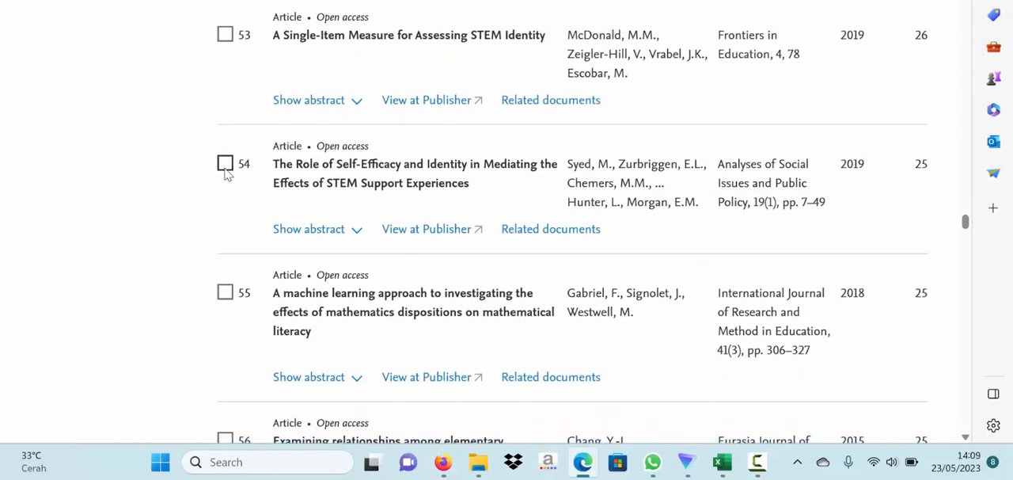
scroll(226, 178, down, 2)
scroll(224, 192, down, 2)
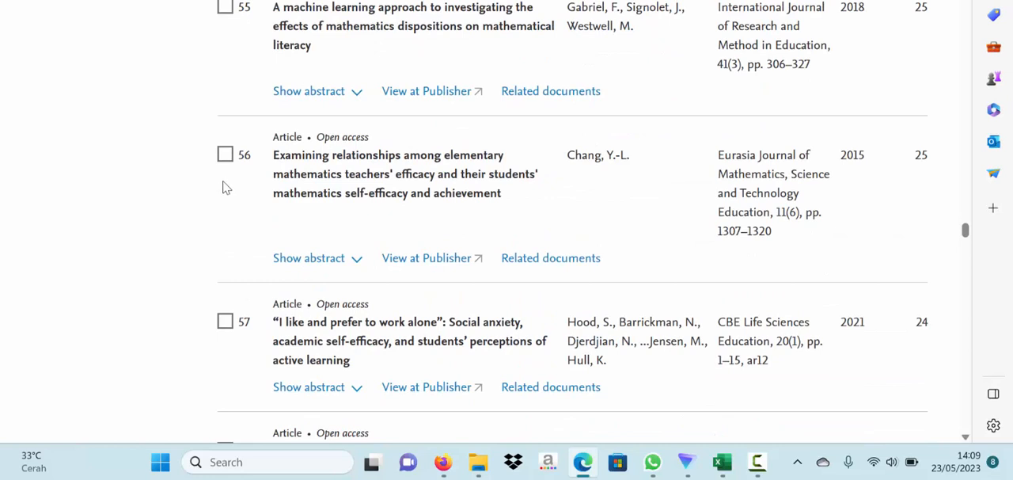
click(227, 157)
- Select document 67 on gender, self-efficacy and interest in calculus-based introductory physics courses
scroll(244, 204, down, 4)
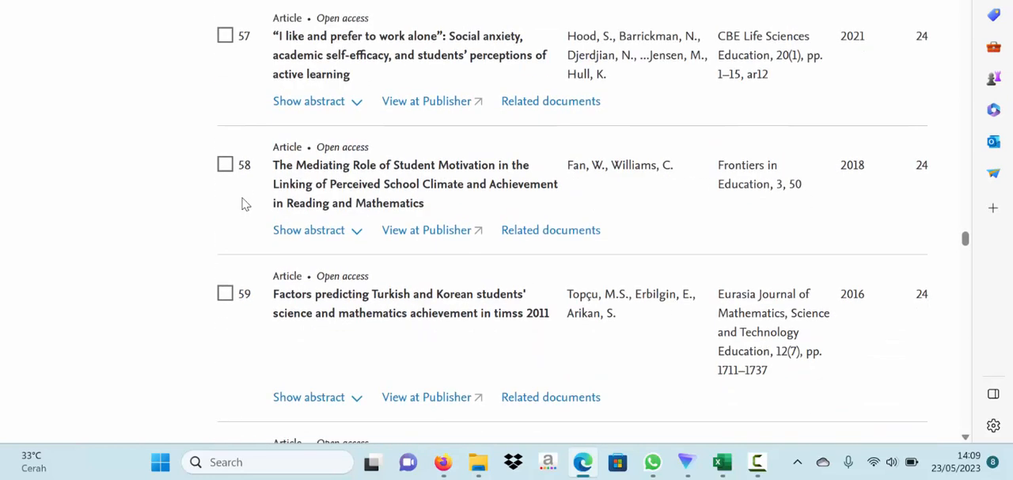
scroll(245, 204, down, 4)
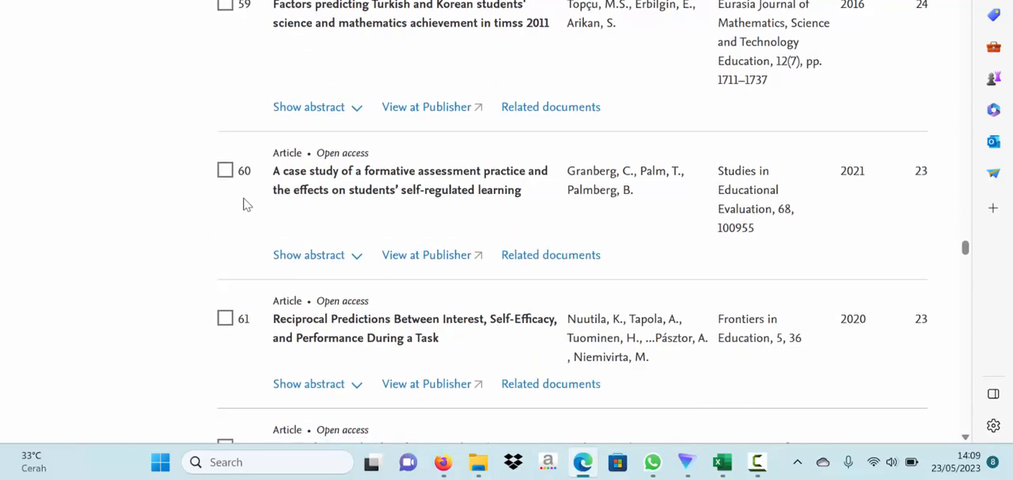
scroll(245, 203, down, 8)
scroll(244, 203, down, 4)
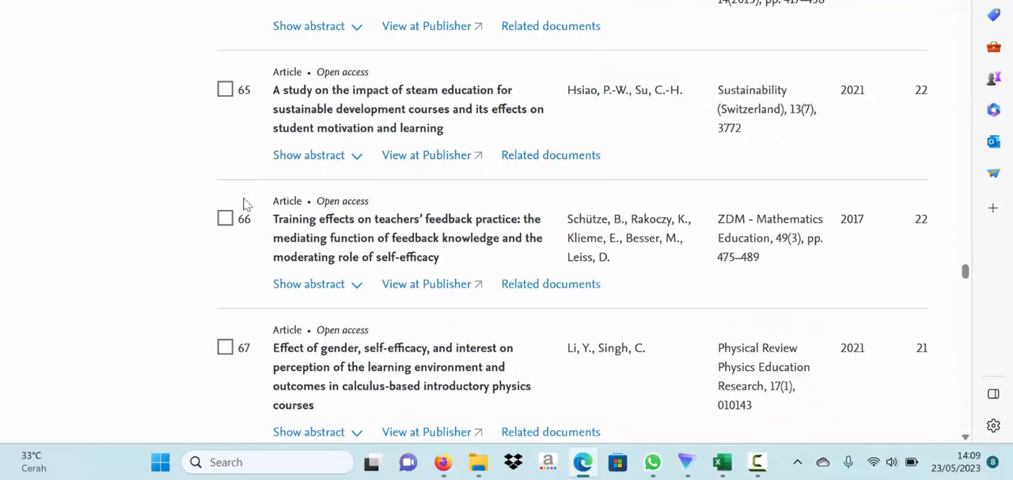
scroll(229, 235, down, 2)
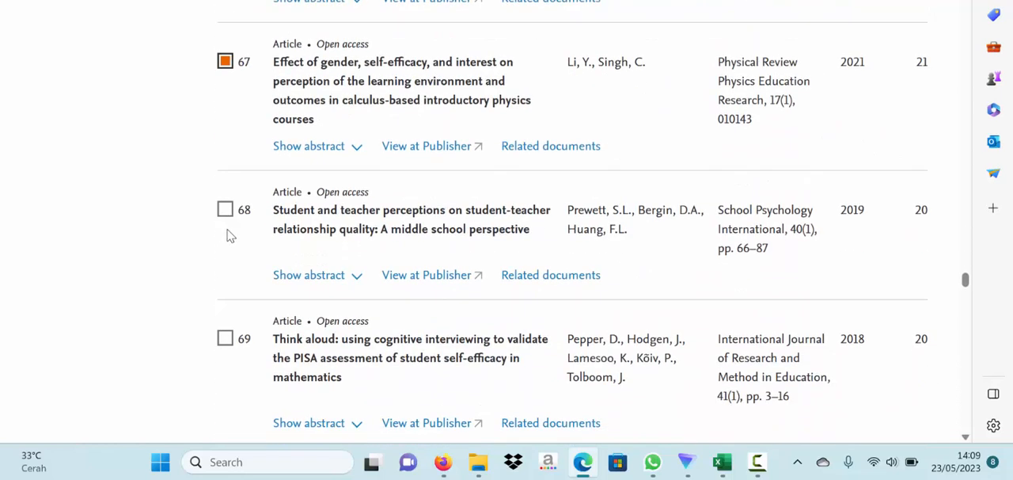
- Select document 84 on Swedish first-year engineering students and document 88 on gender differences in self-efficacy states
scroll(235, 228, down, 6)
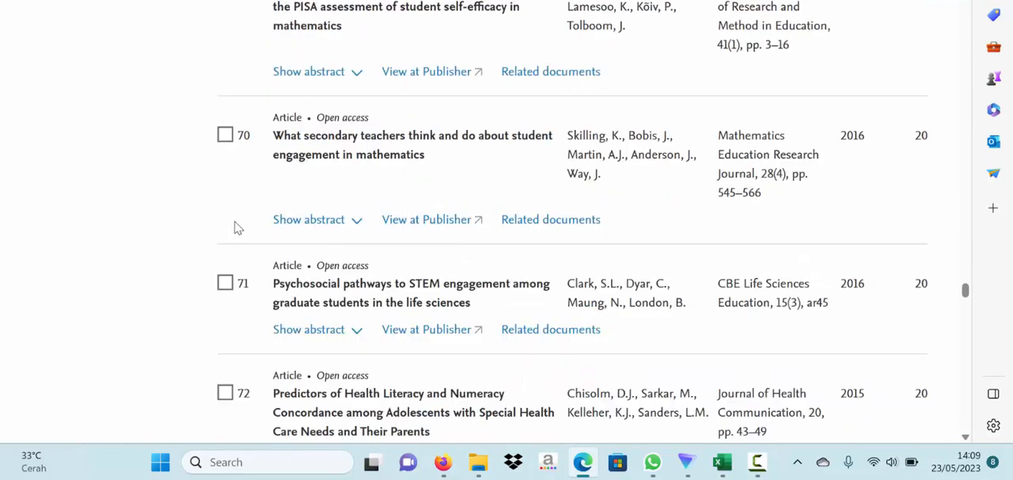
scroll(235, 228, down, 8)
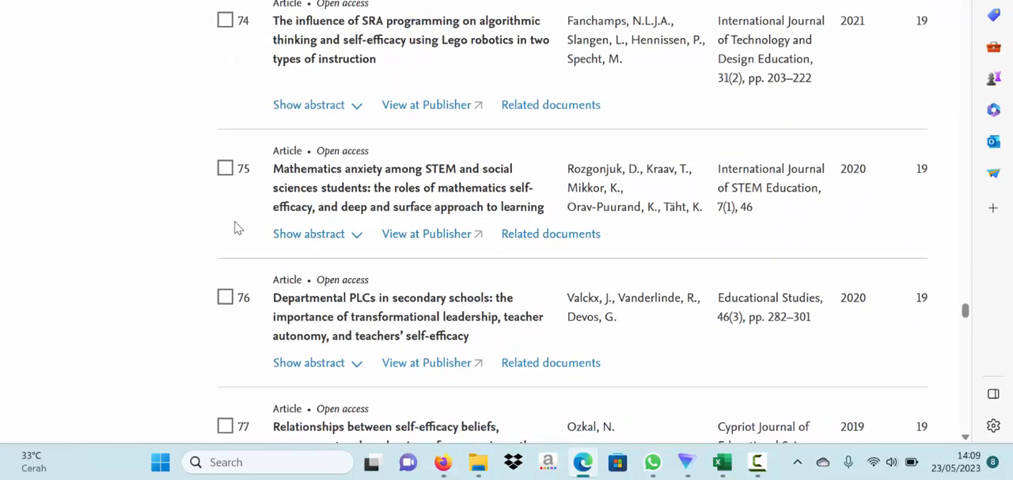
scroll(234, 228, down, 2)
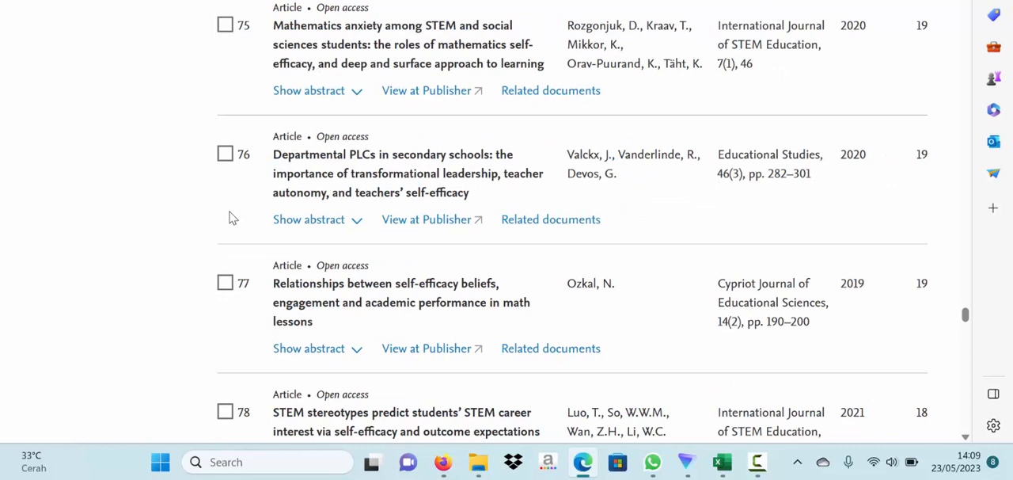
scroll(231, 218, down, 1)
scroll(219, 252, down, 10)
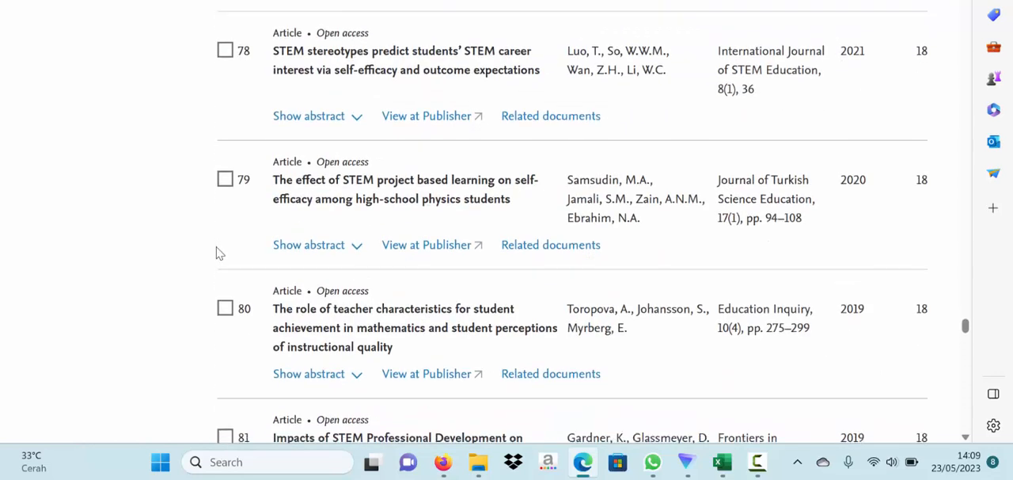
scroll(219, 252, down, 2)
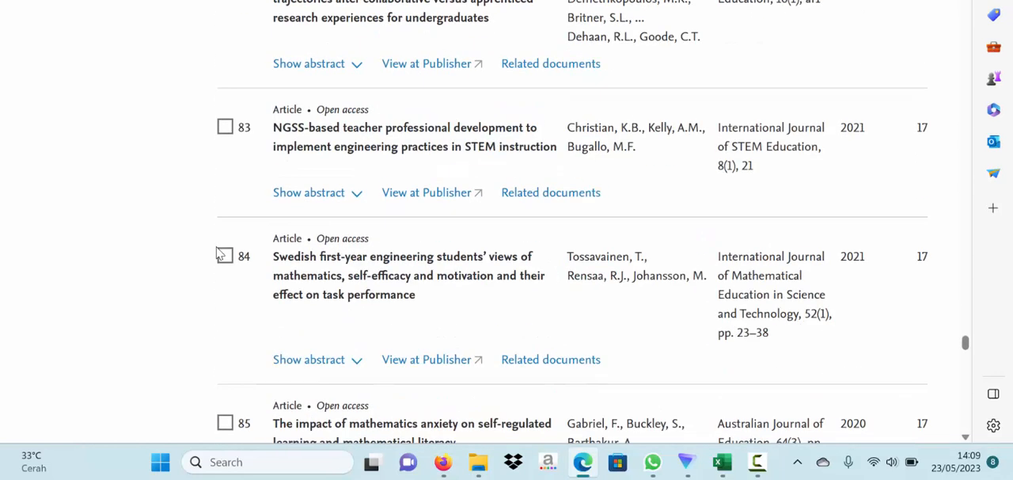
click(224, 256)
scroll(211, 281, down, 7)
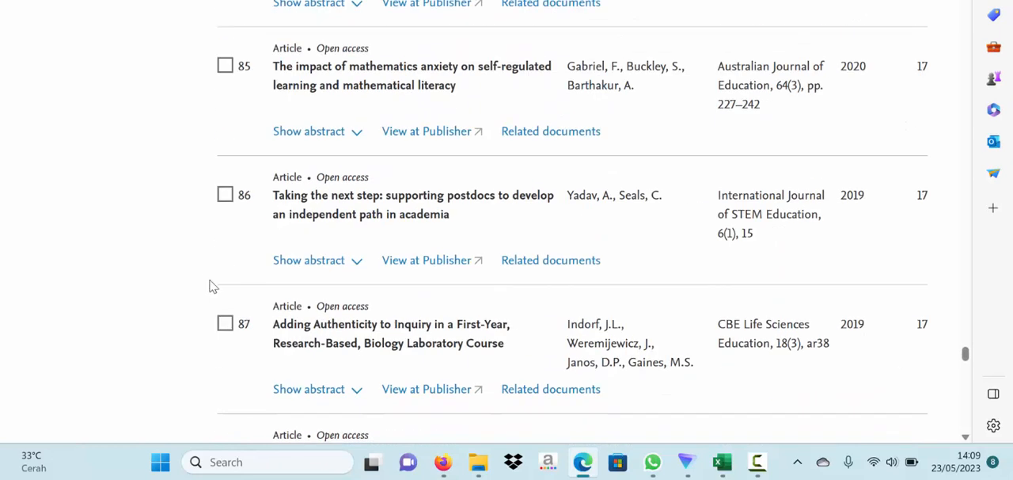
scroll(208, 274, down, 2)
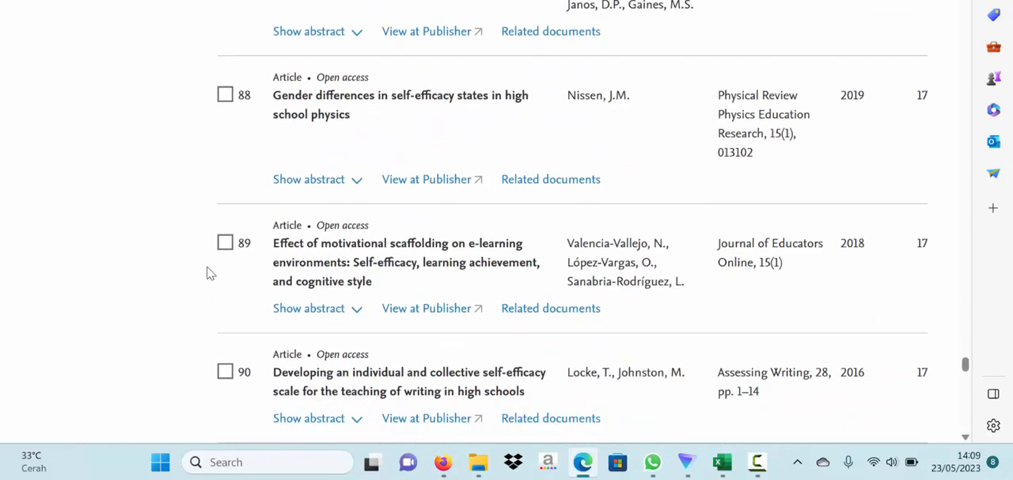
click(225, 95)
- Look through the remaining documents up to number 100 and return to the start of the results list
scroll(195, 190, down, 9)
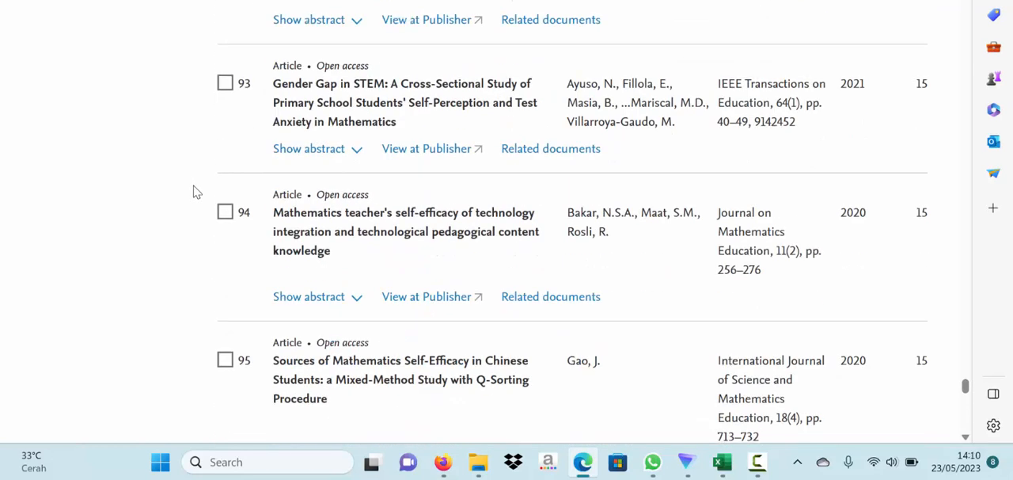
scroll(196, 191, down, 9)
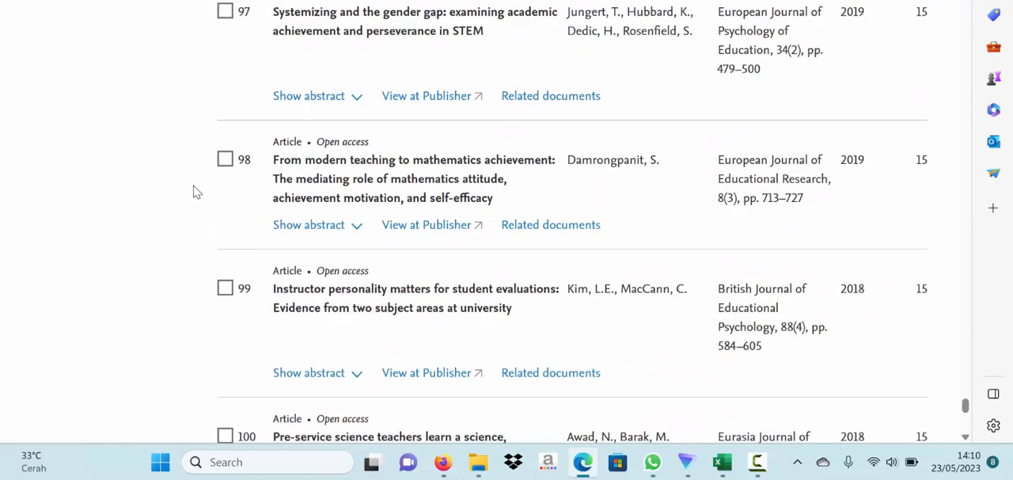
scroll(196, 192, down, 3)
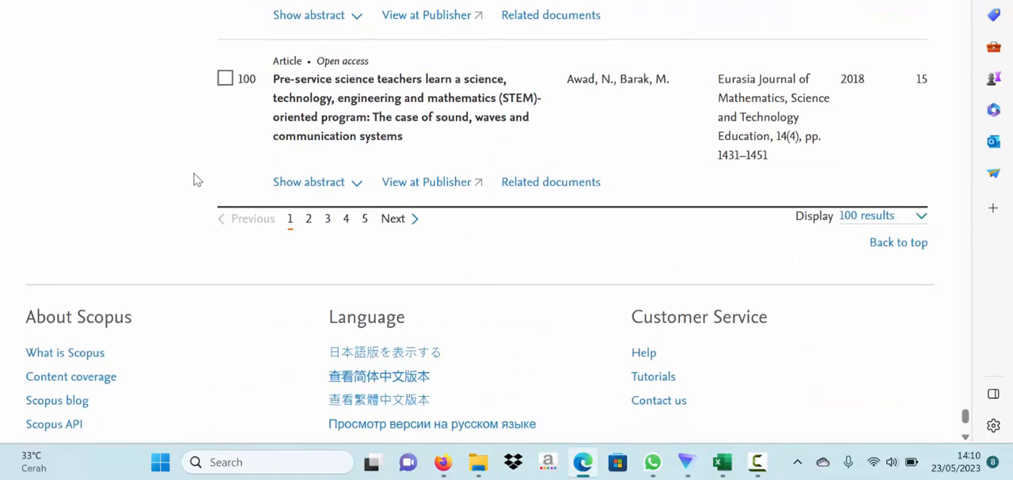
scroll(204, 172, up, 1)
scroll(206, 158, up, 5)
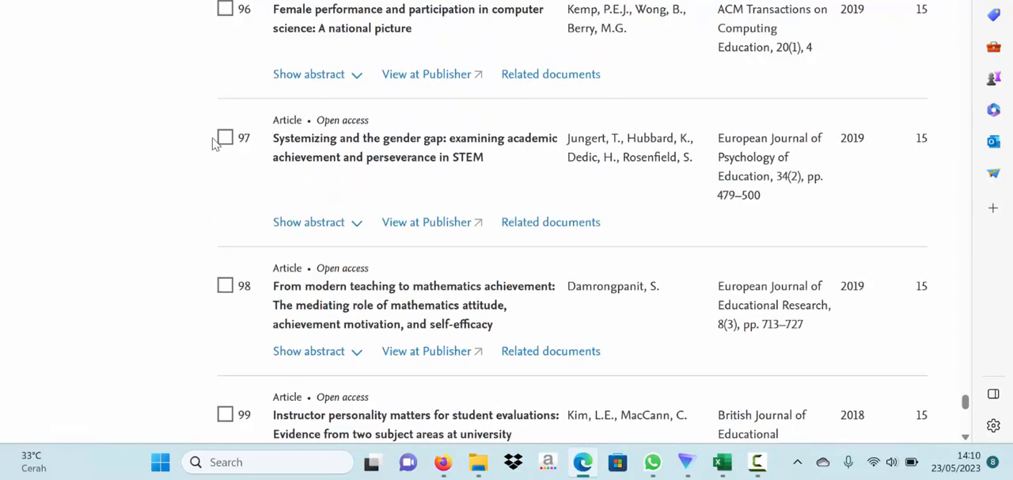
scroll(213, 145, down, 7)
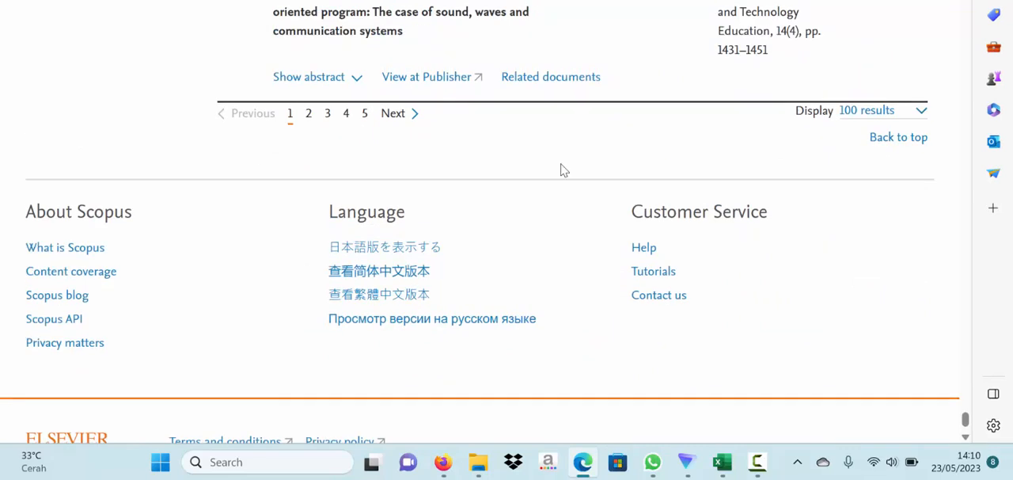
click(880, 142)
scroll(506, 250, down, 2)
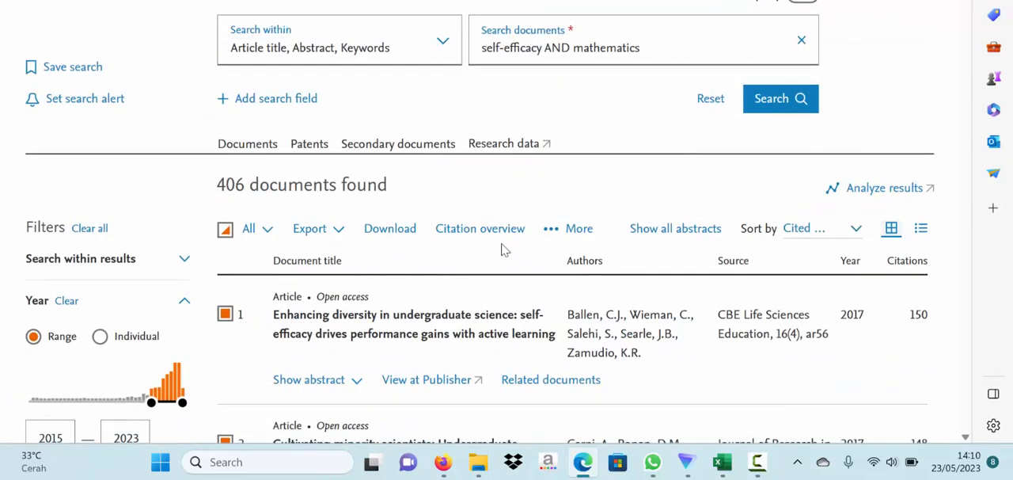
- Start exporting the selected documents to Zotero in RIS format
click(337, 236)
scroll(336, 234, down, 1)
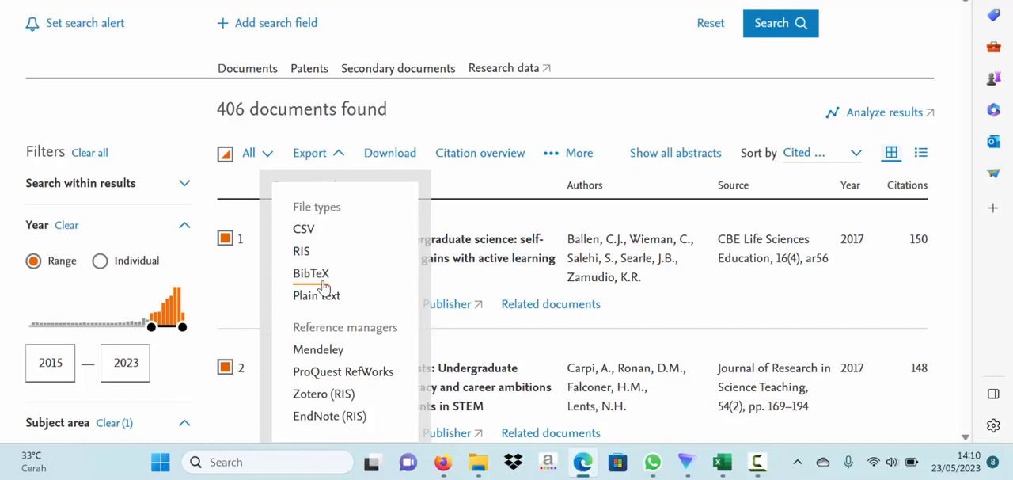
scroll(321, 295, down, 1)
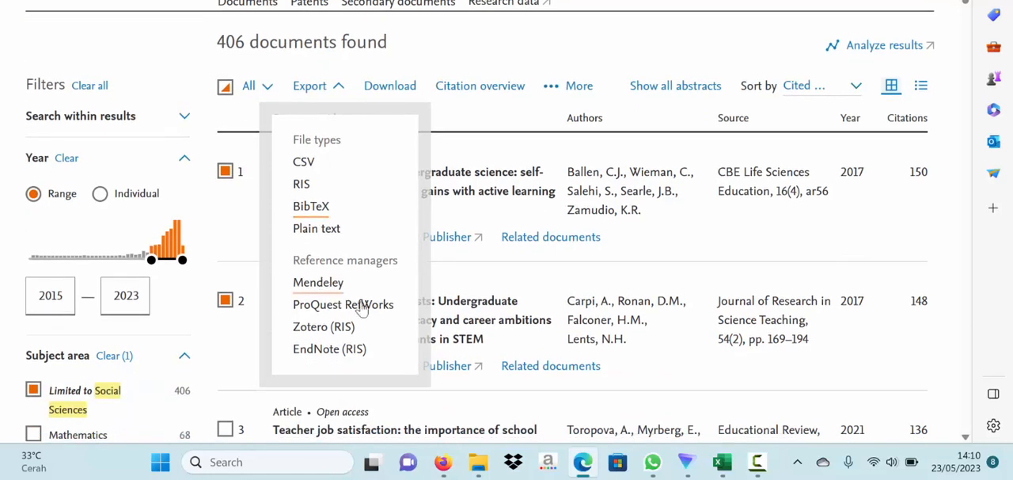
click(328, 331)
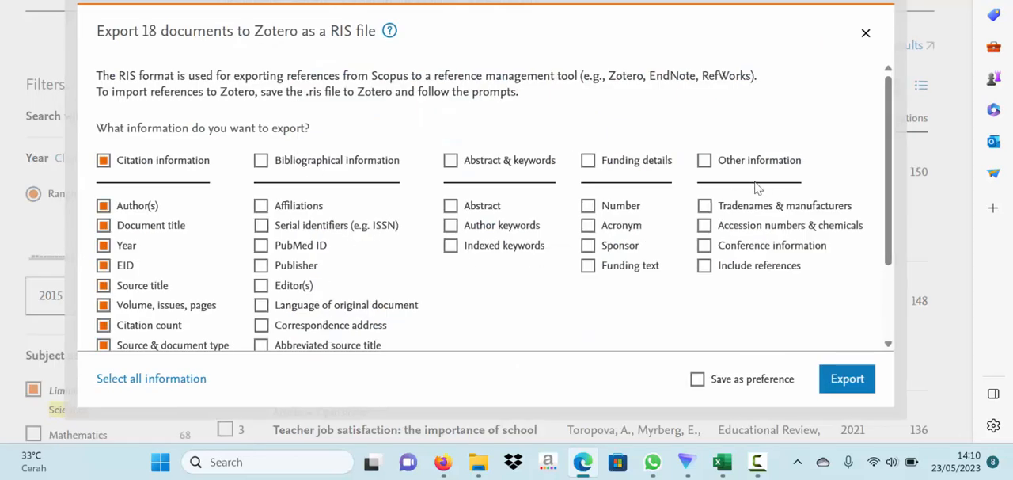
- Add bibliographical information, abstract and keywords, and funding details to the citation information, and export the RIS file
click(369, 162)
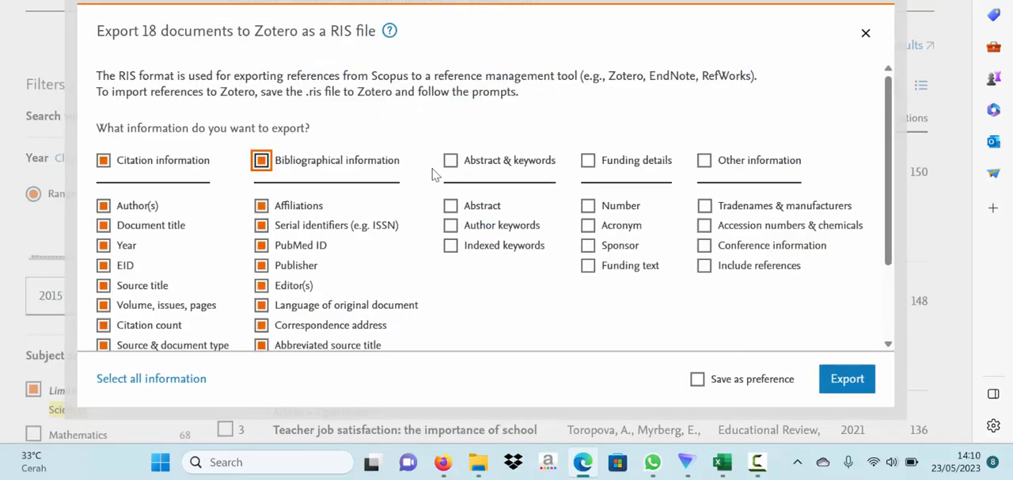
click(496, 165)
click(630, 166)
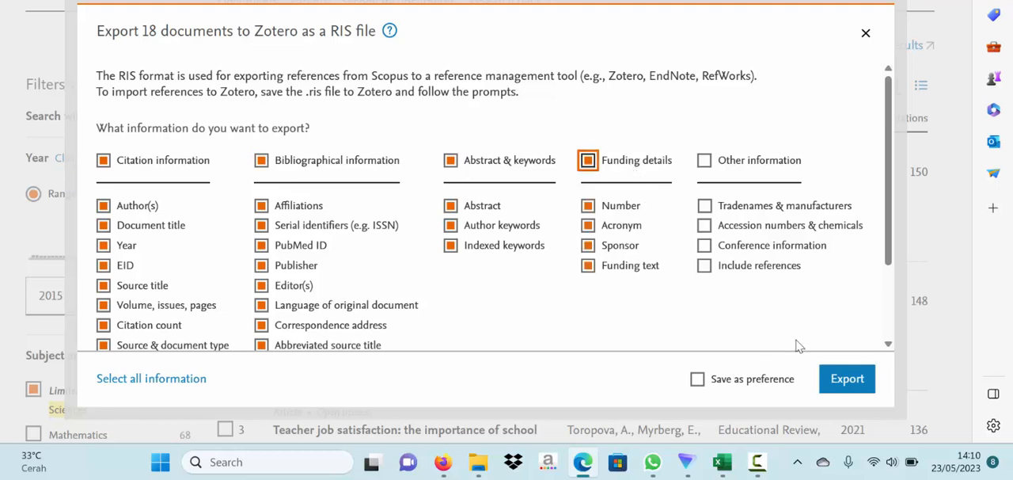
click(858, 393)
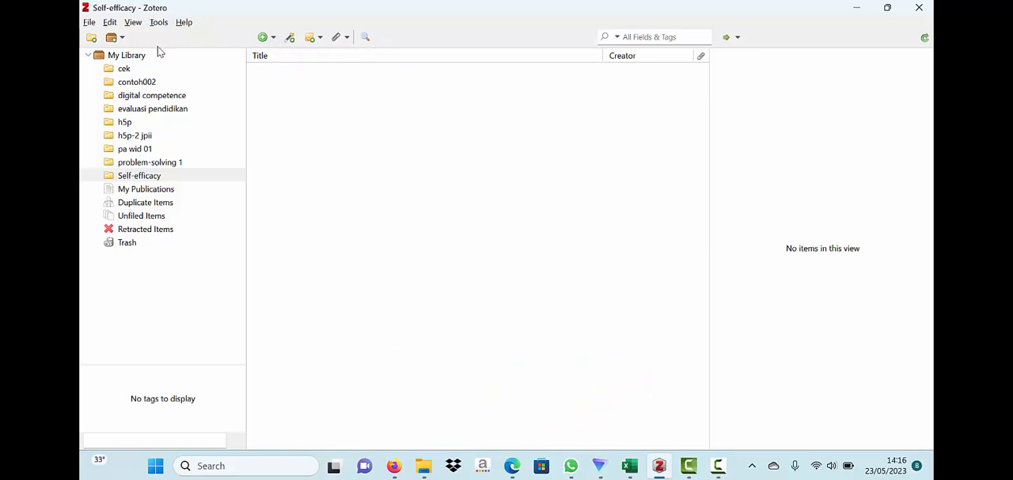
- Import scopus (5).ris from the Downloads folder into a new collection, copying files to the Zotero storage folder
click(110, 24)
mouse_move(92, 26)
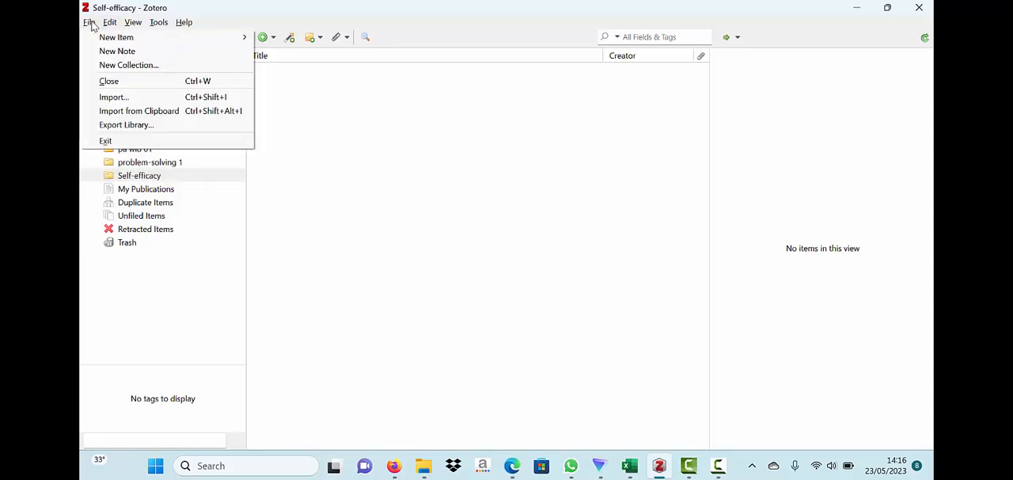
click(113, 96)
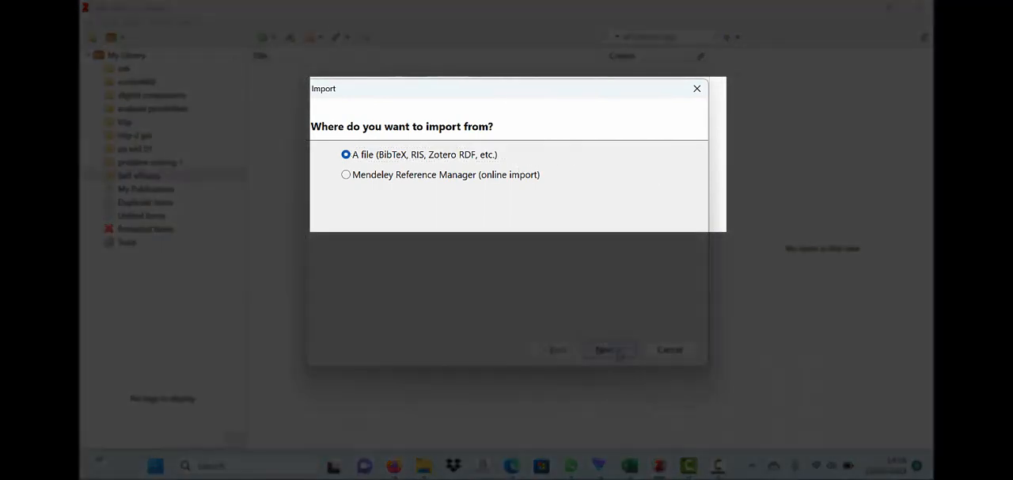
click(605, 350)
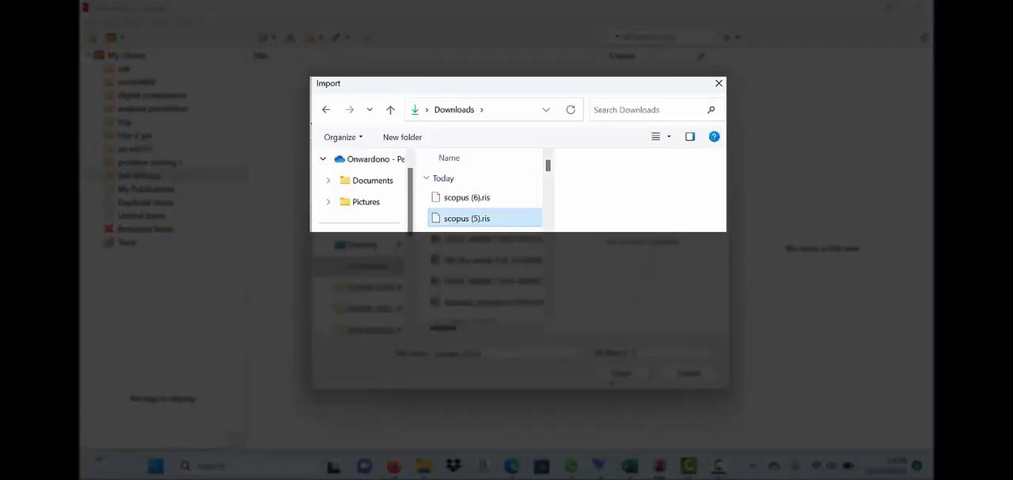
click(618, 375)
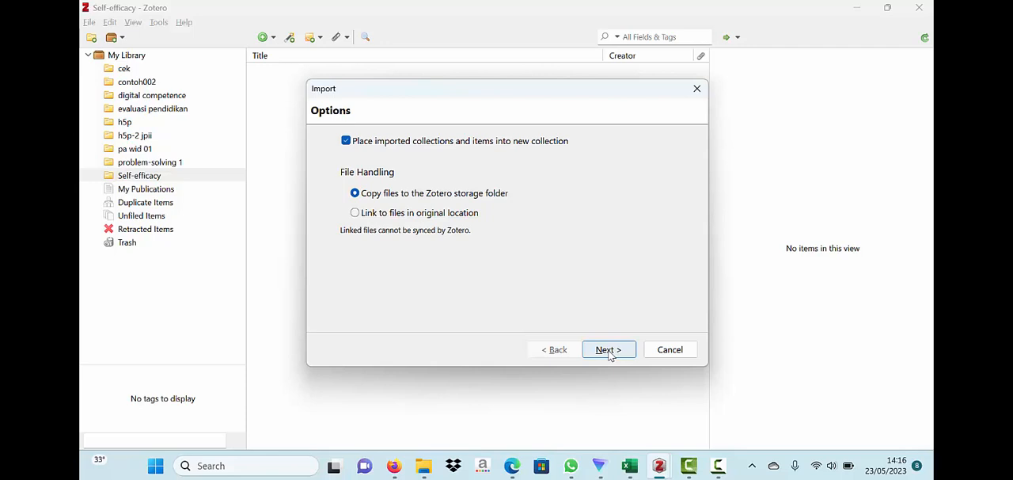
click(611, 355)
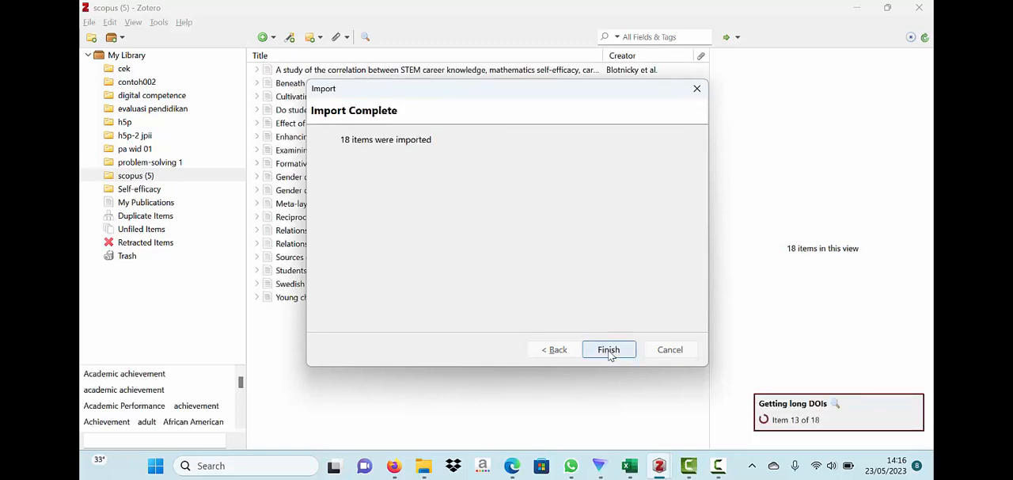
click(609, 349)
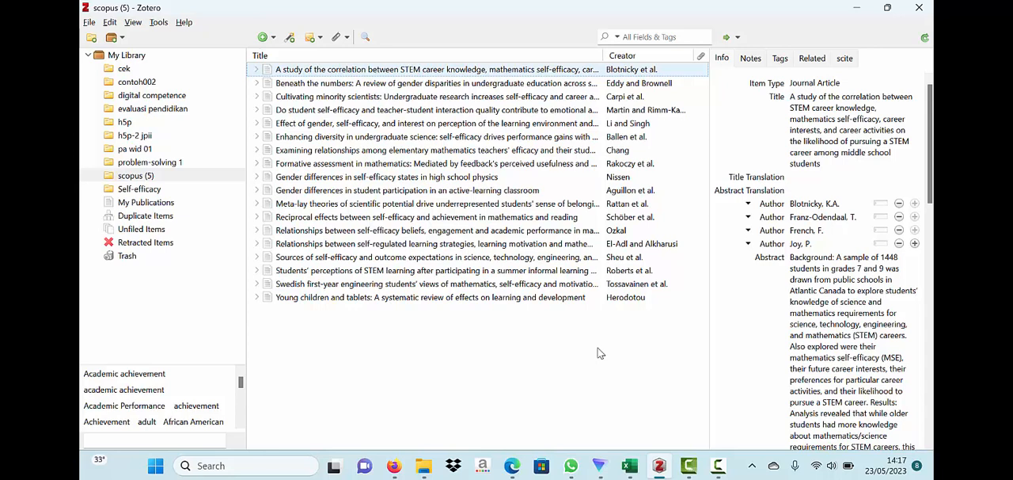
- Find the available PDF for the article on STEM career knowledge and mathematics self-efficacy, view it in the reader and close it
right_click(626, 71)
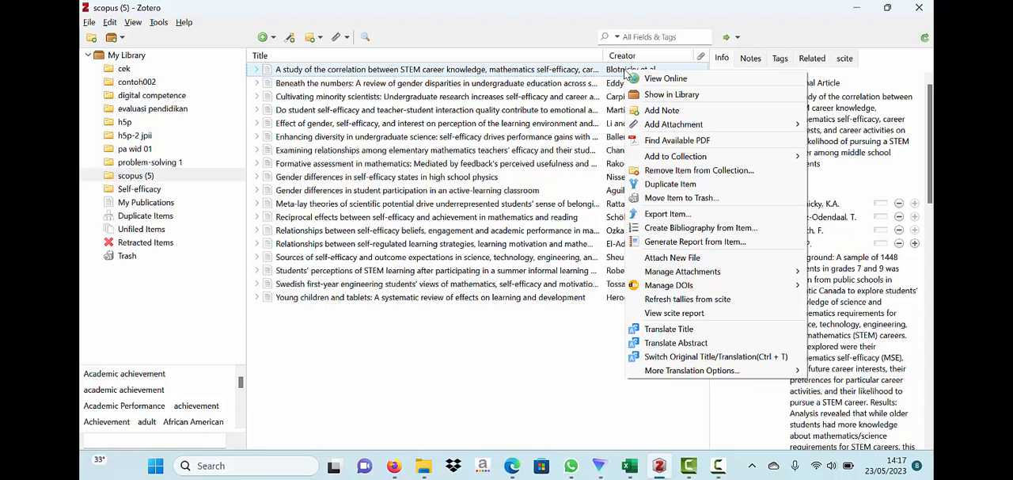
click(665, 142)
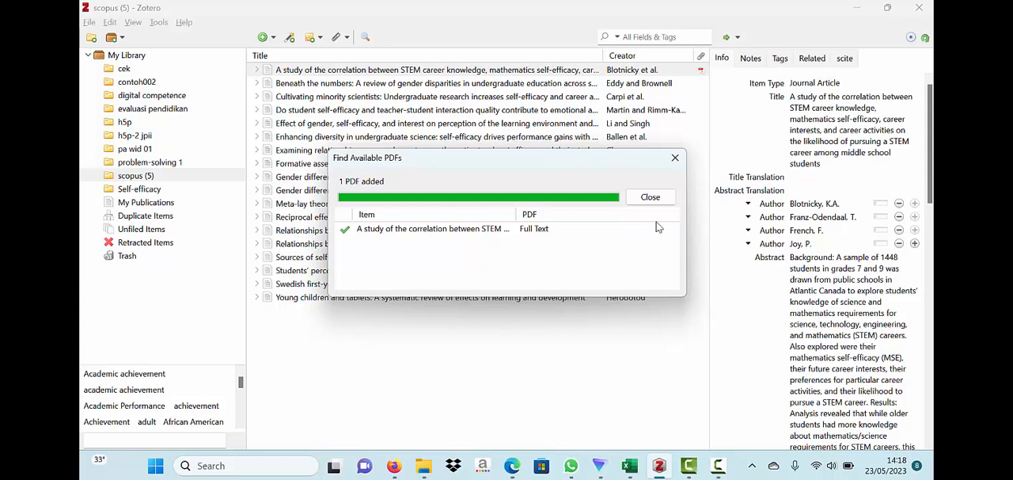
click(650, 198)
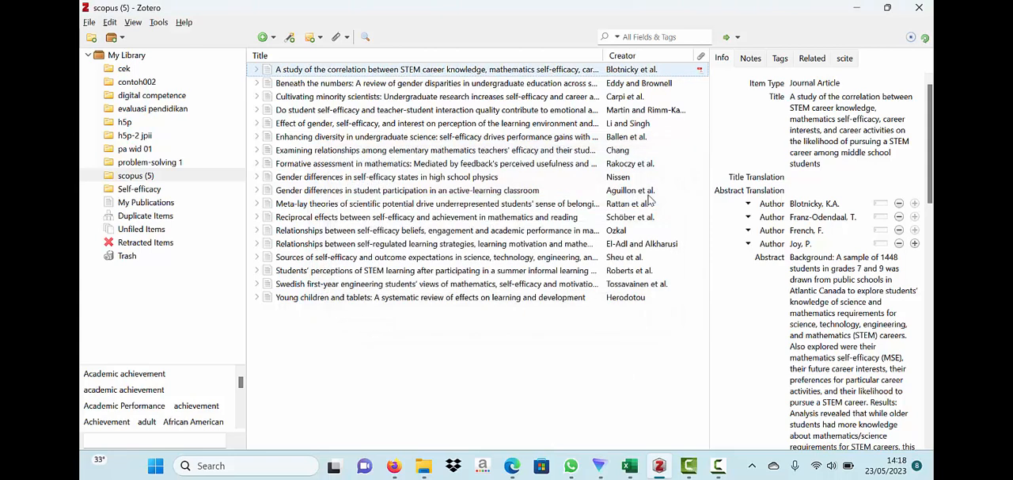
double_click(519, 73)
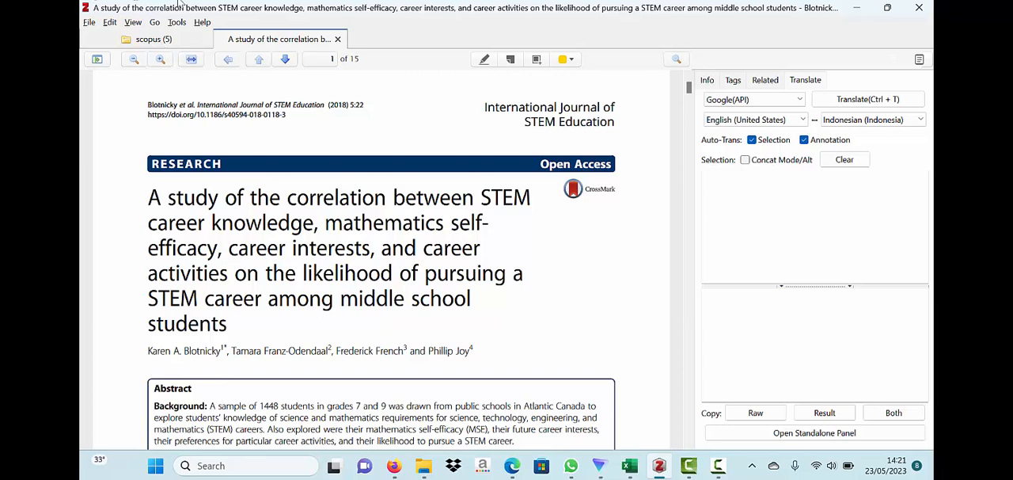
click(337, 39)
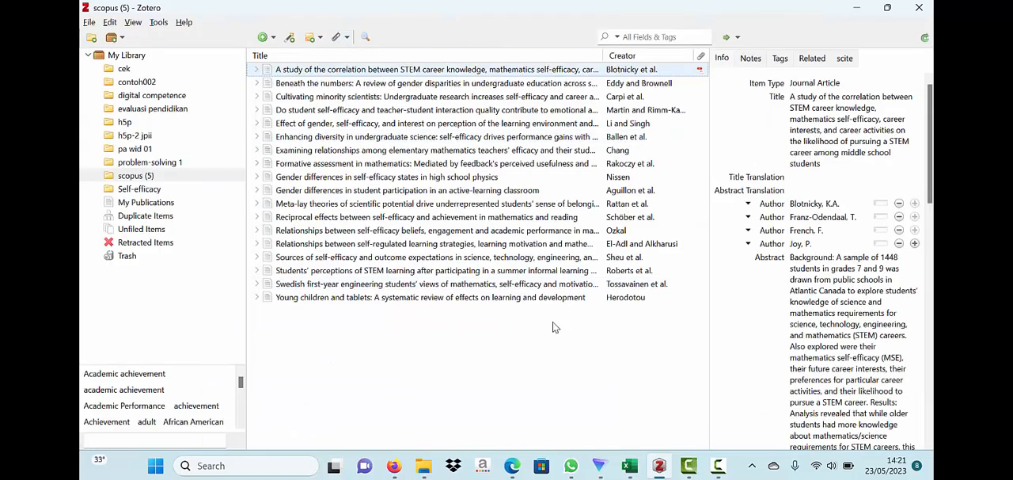
- Find available PDFs for all articles from "Beneath the numbers" through "Young children and tablets" and check the retrieval status of each item
click(440, 110)
click(440, 83)
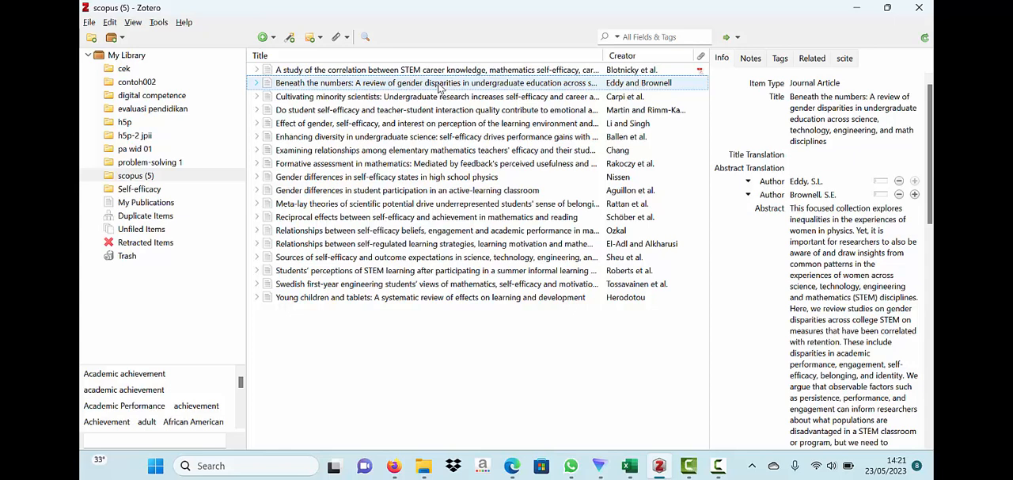
shift+click(499, 297)
right_click(498, 296)
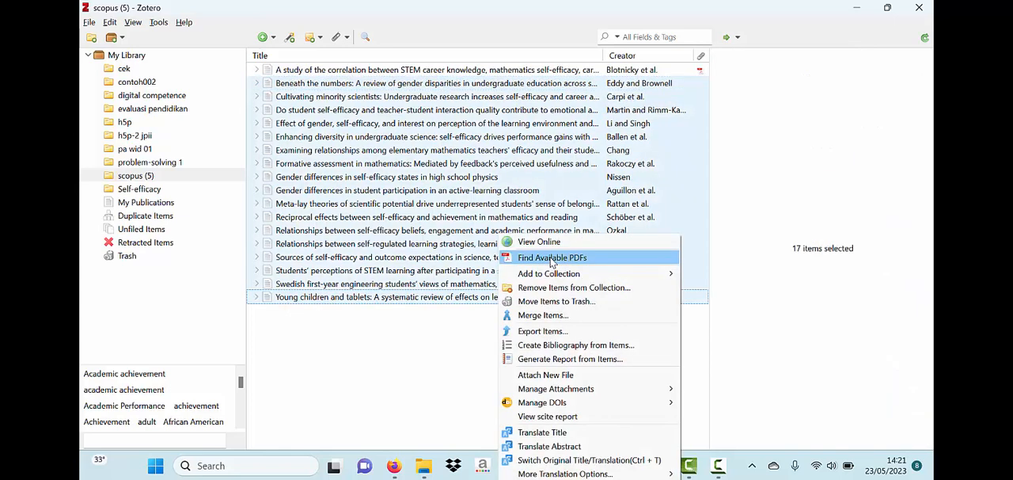
click(553, 258)
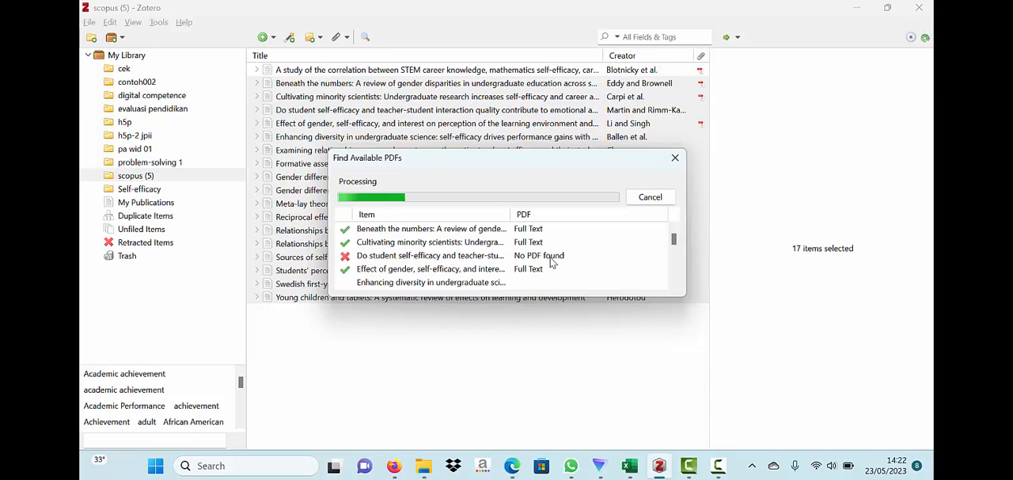
mouse_move(659, 465)
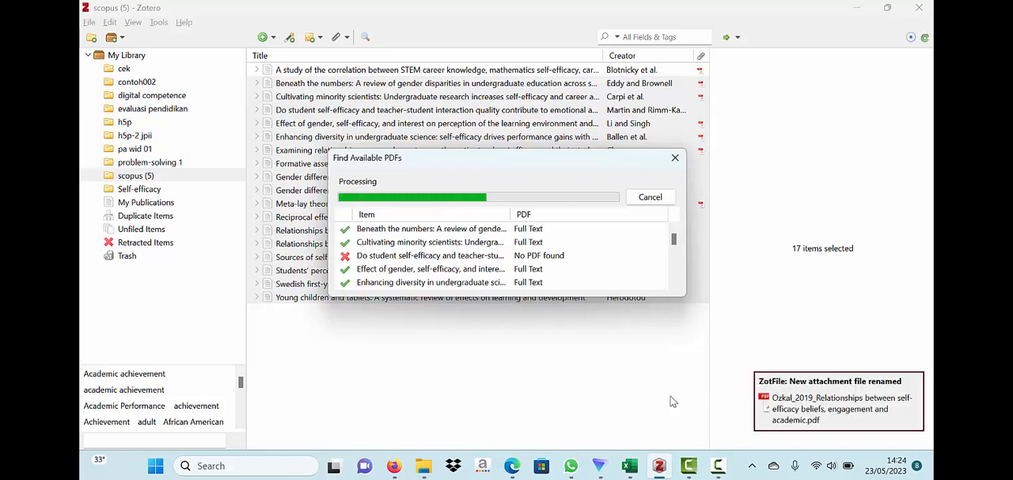
scroll(564, 253, down, 3)
scroll(564, 253, up, 1)
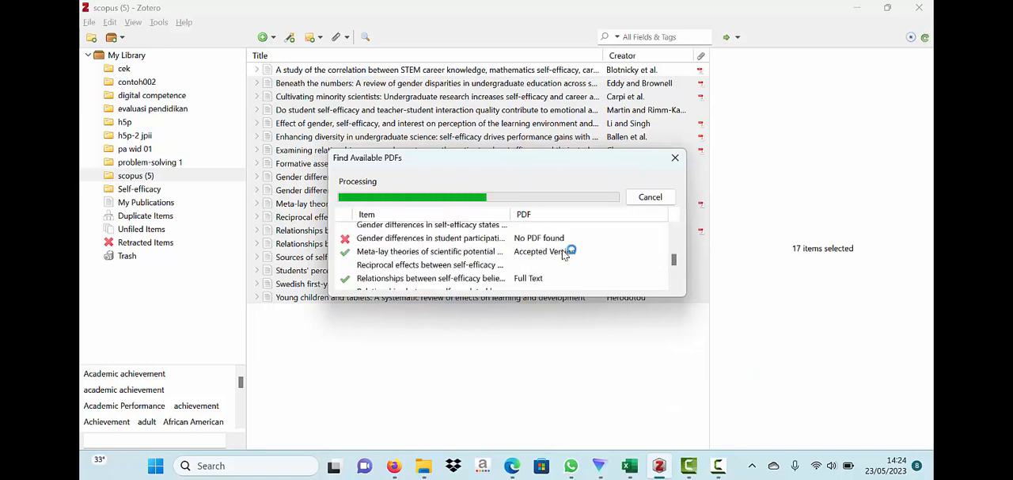
scroll(565, 254, down, 2)
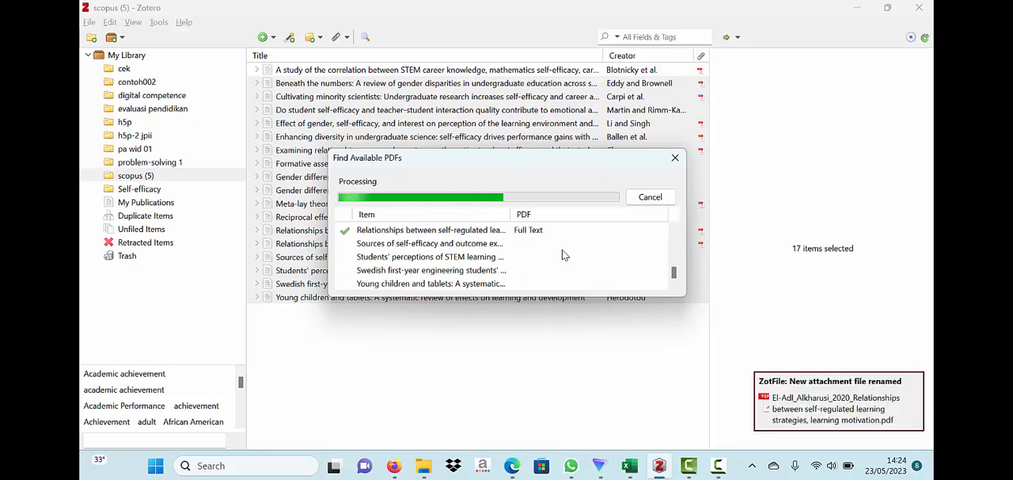